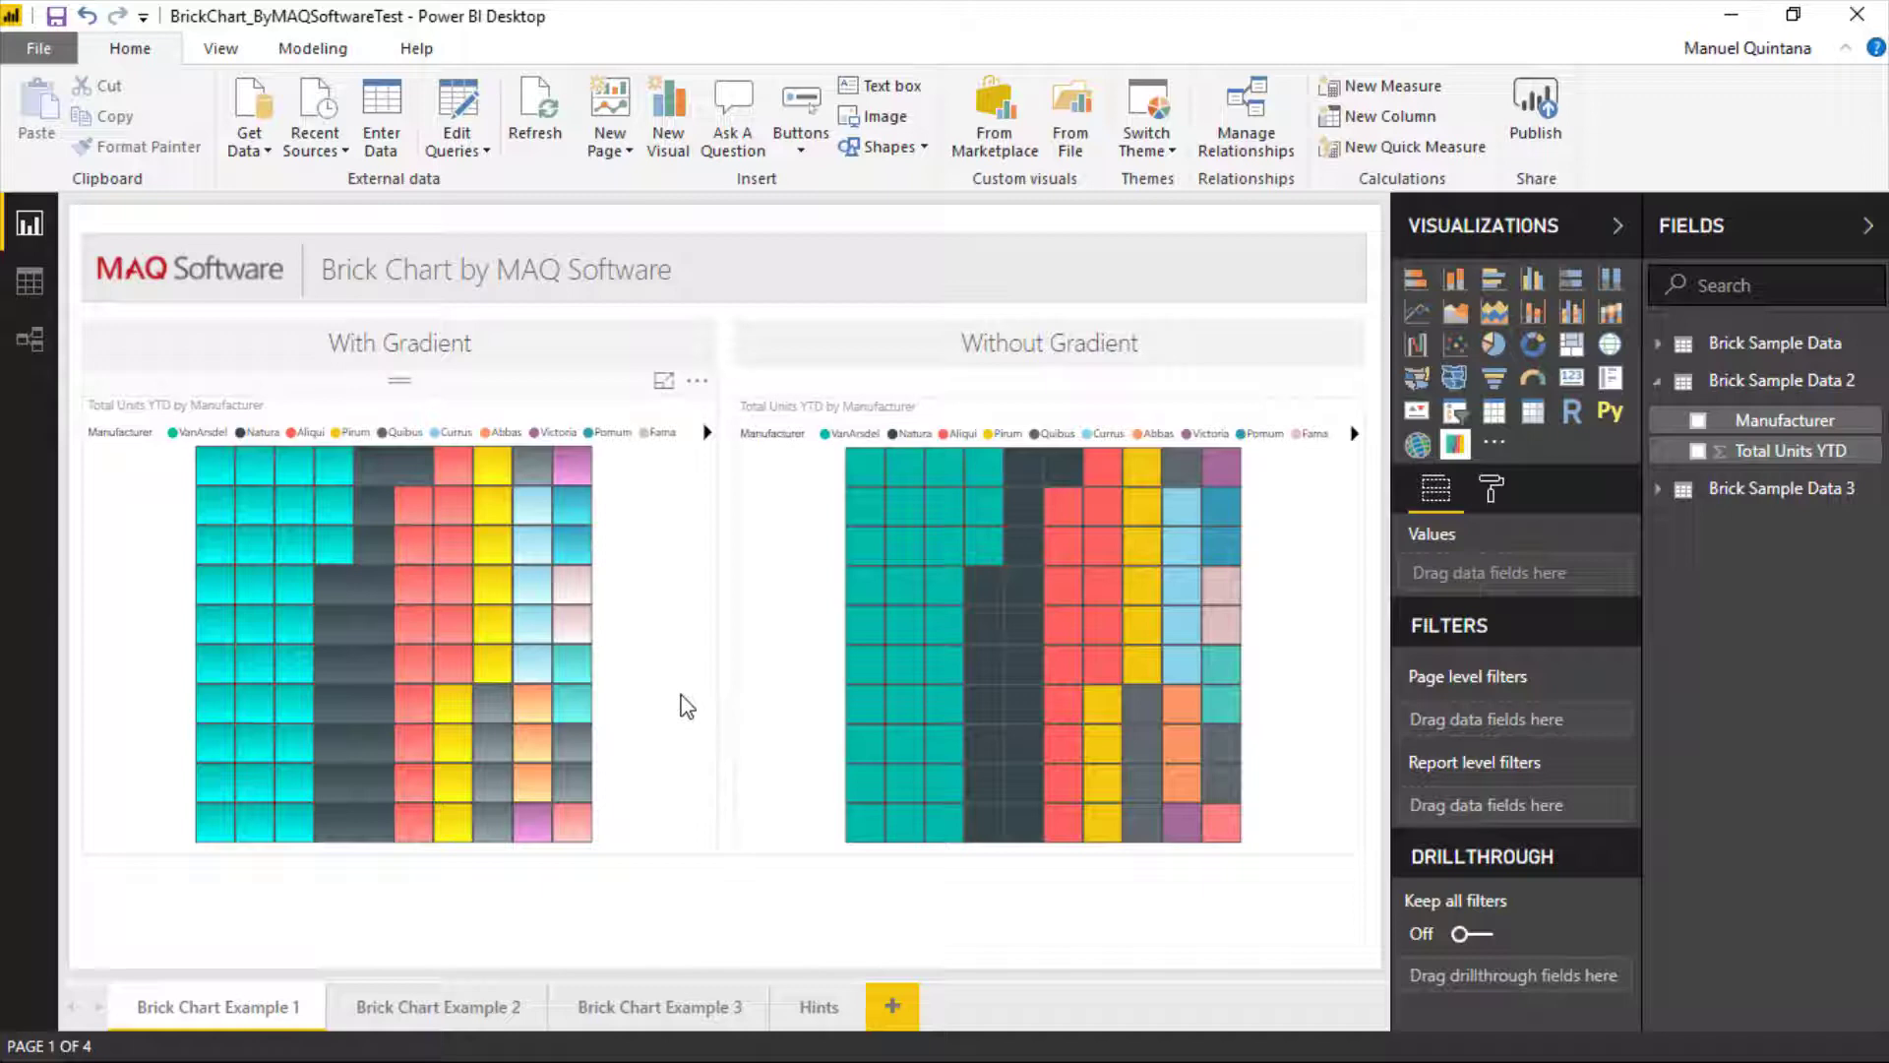
# Step: Compare the With Gradient and Without Gradient brick charts, then go to Brick Chart Example 2
pyautogui.click(680, 706)
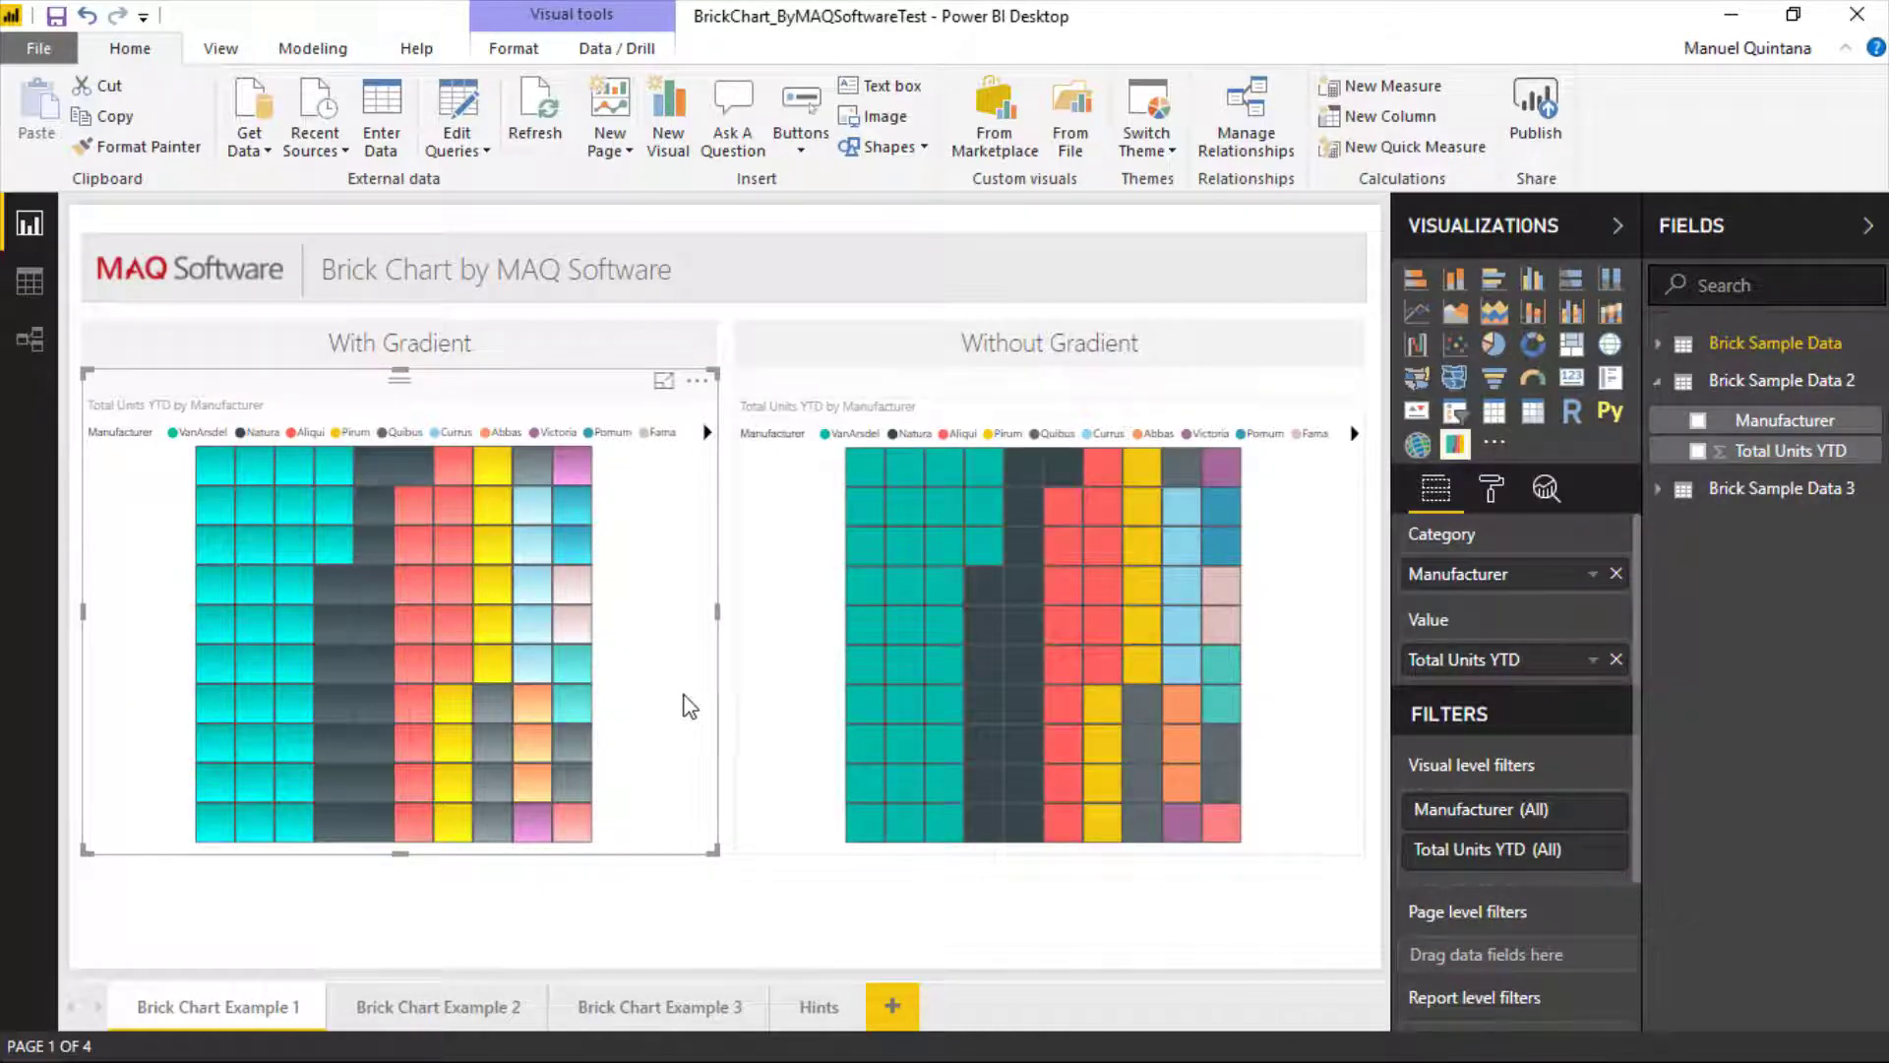
pyautogui.click(777, 709)
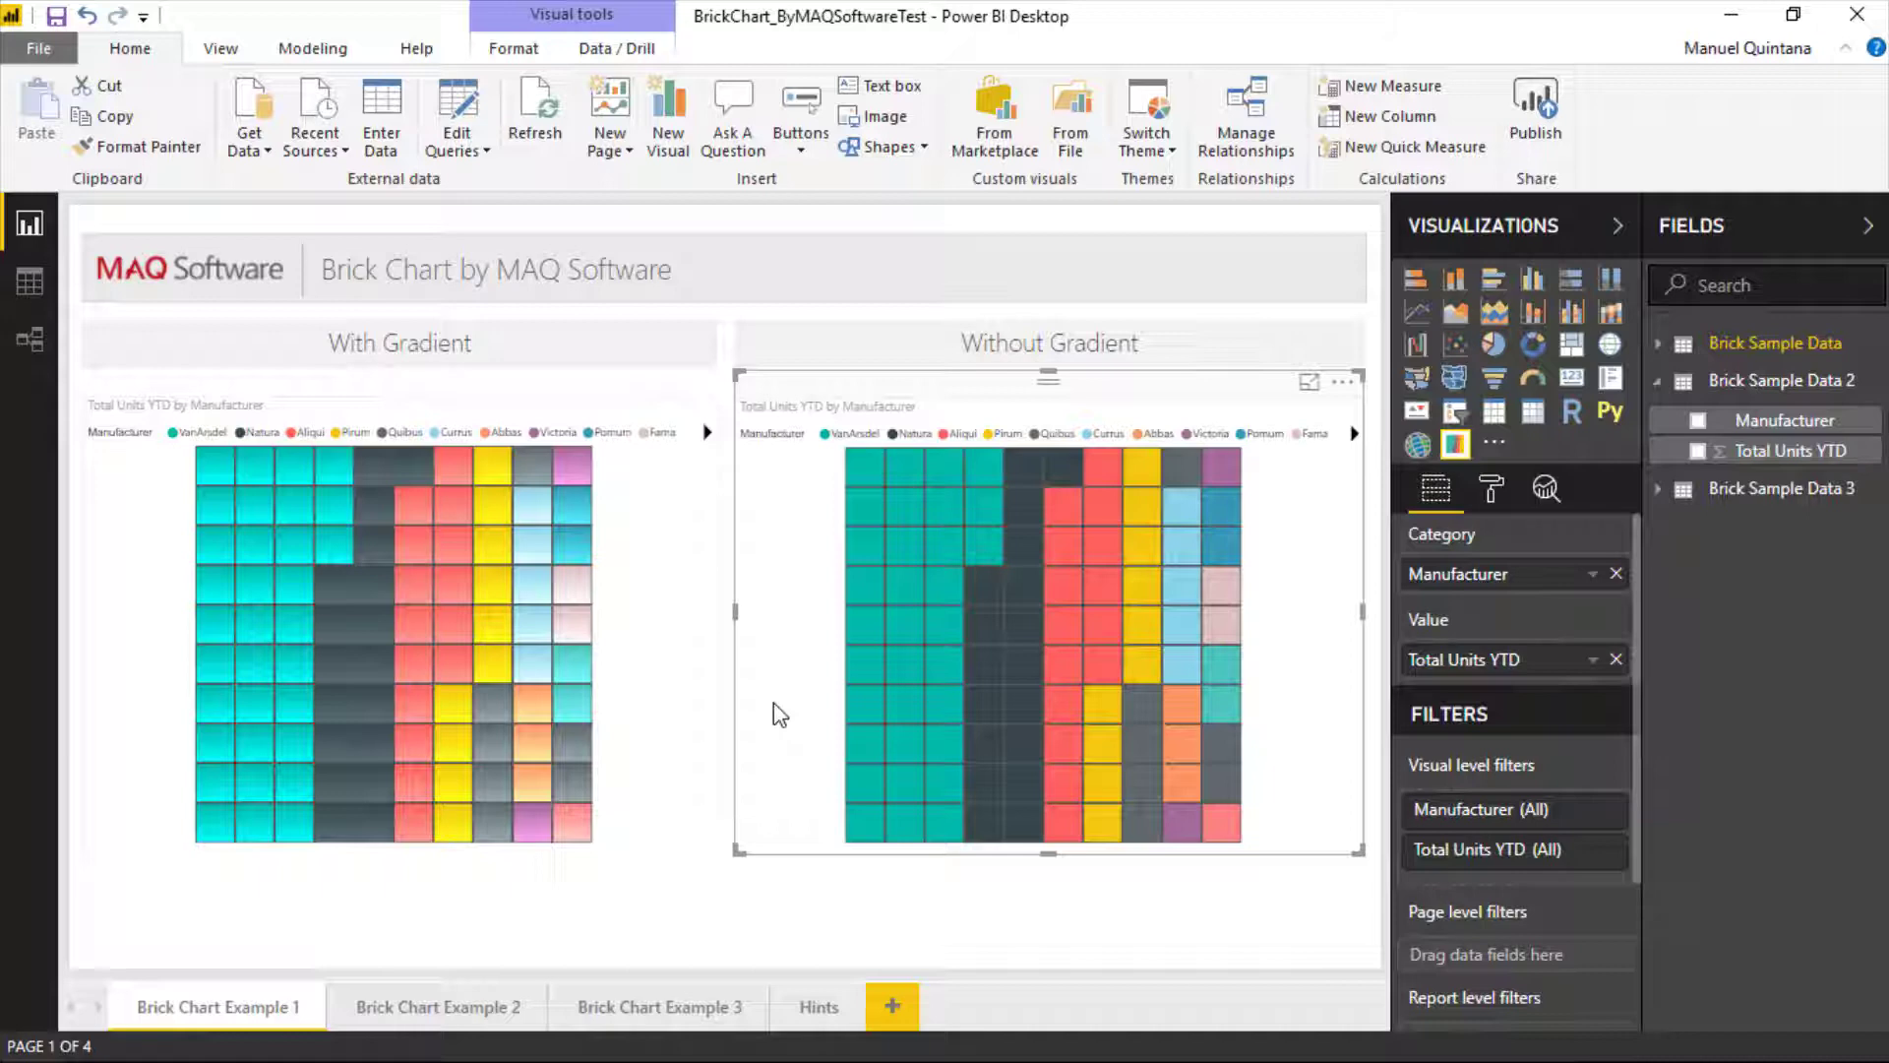
pyautogui.click(712, 715)
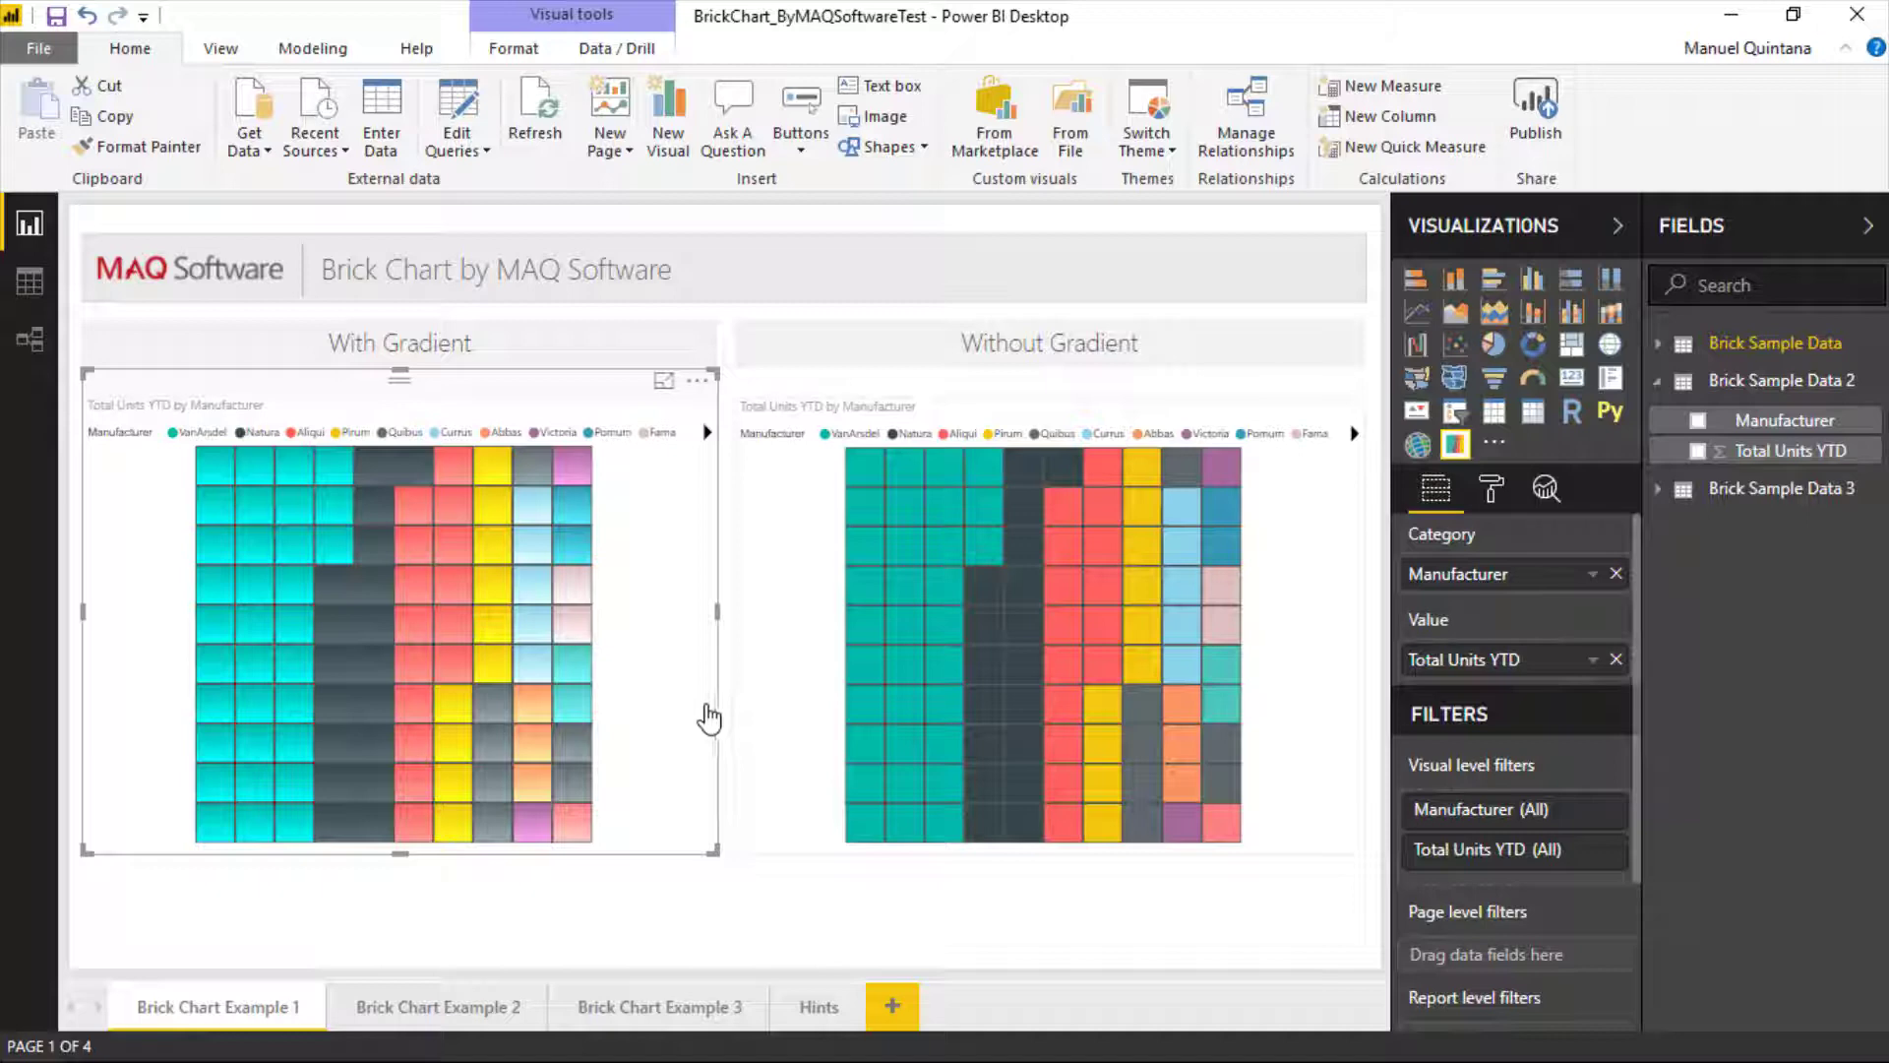
pyautogui.click(439, 1006)
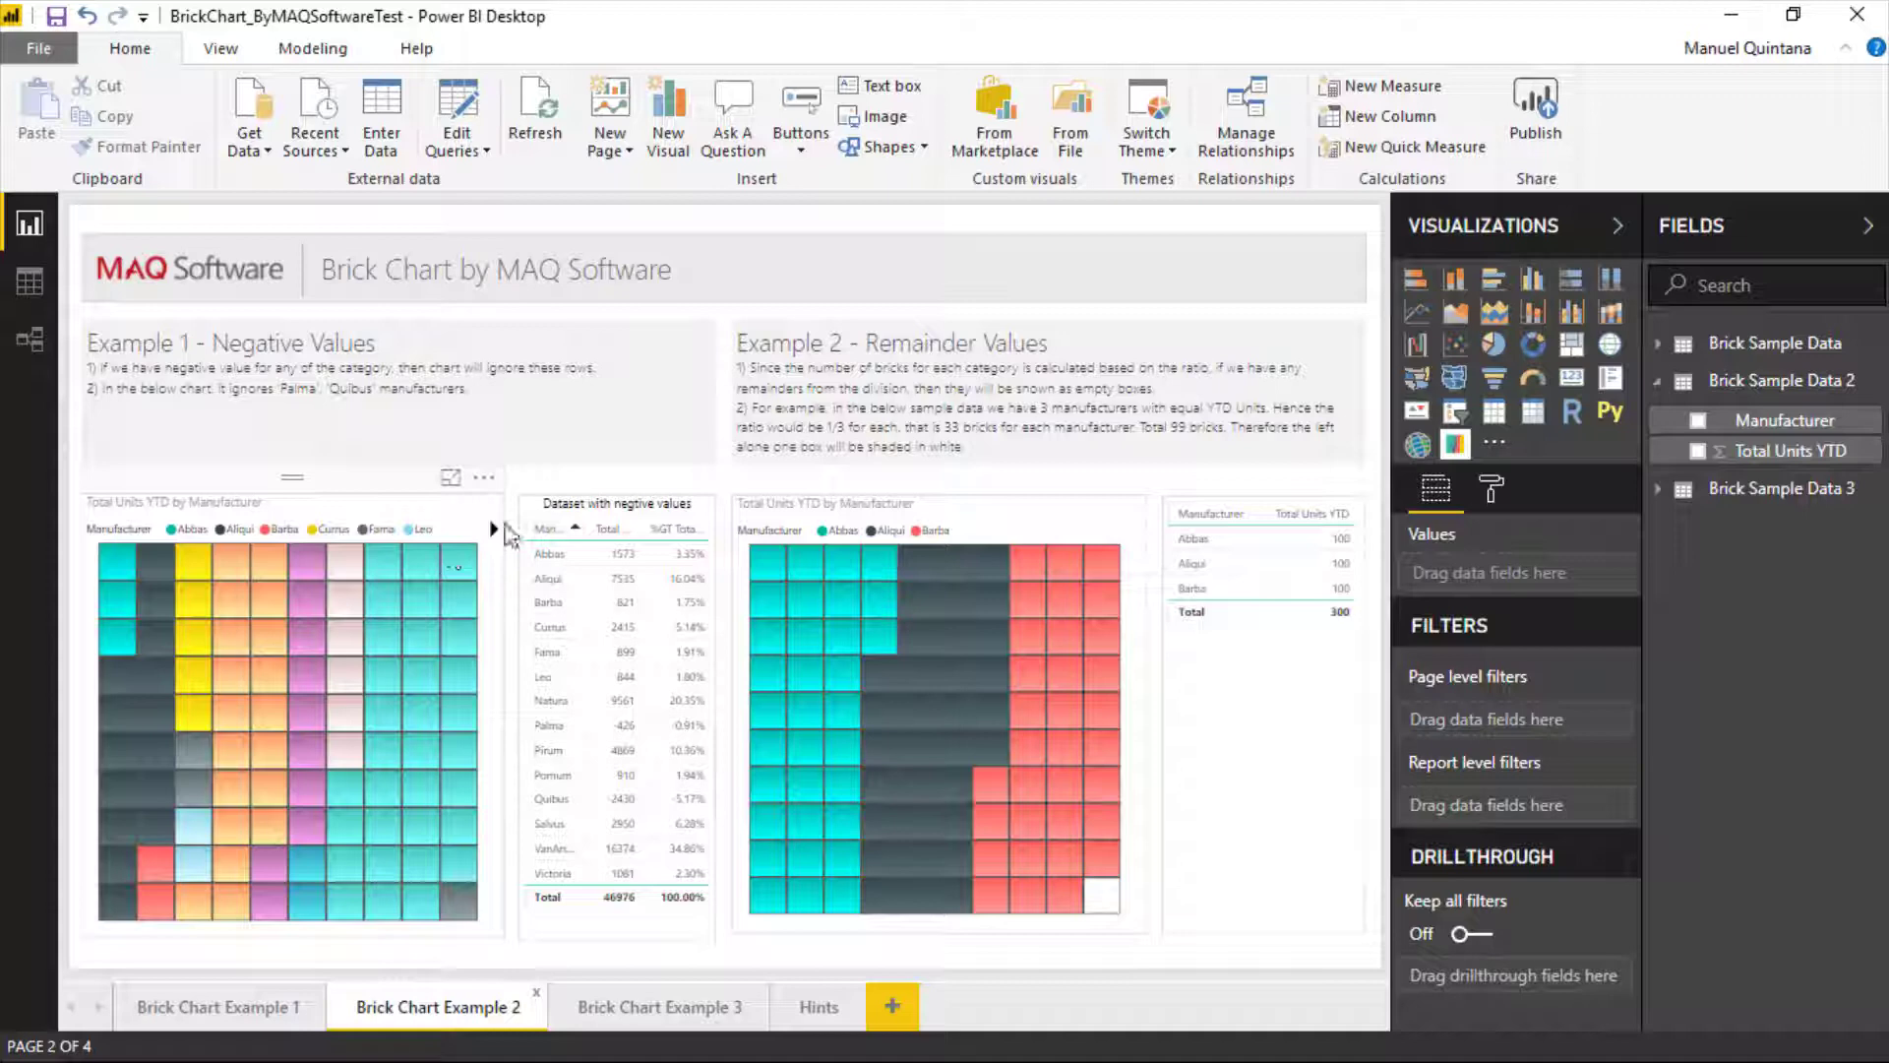
# Step: Select the negative-values brick chart and page back through its manufacturer legend
pyautogui.click(493, 529)
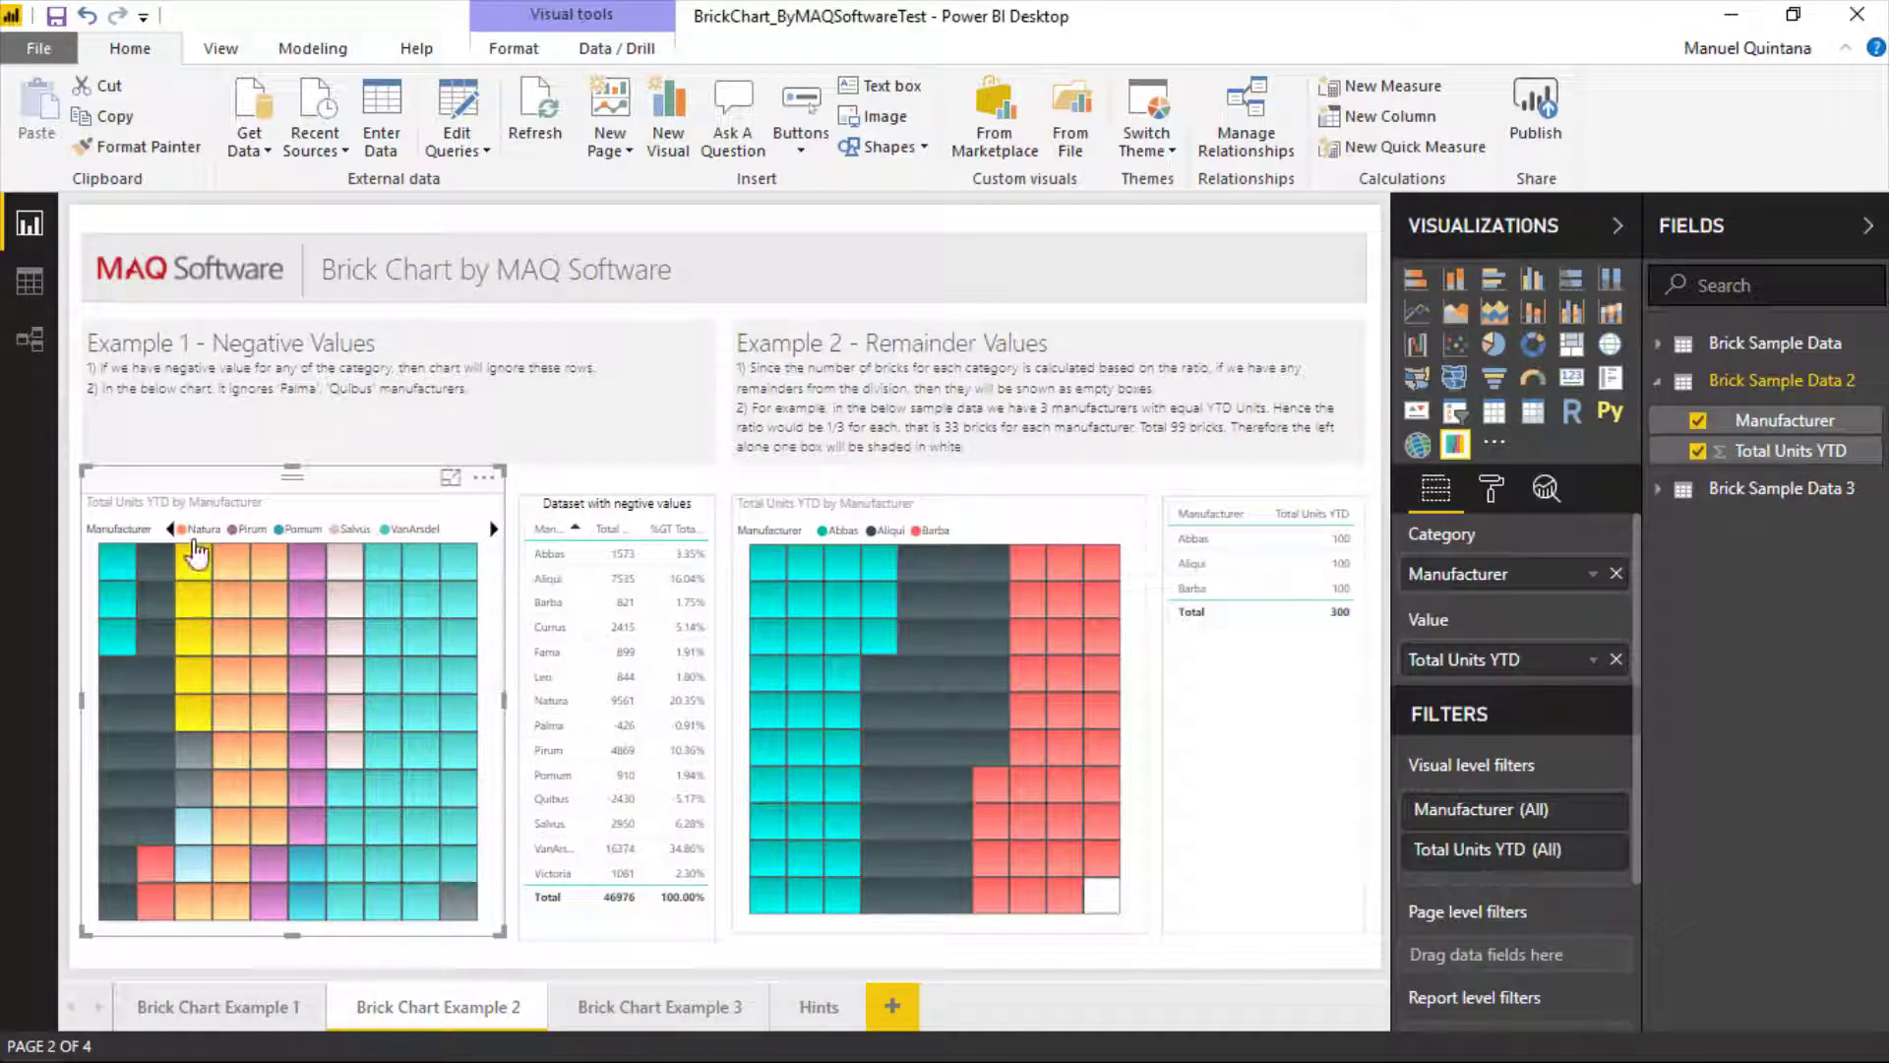
pyautogui.click(174, 530)
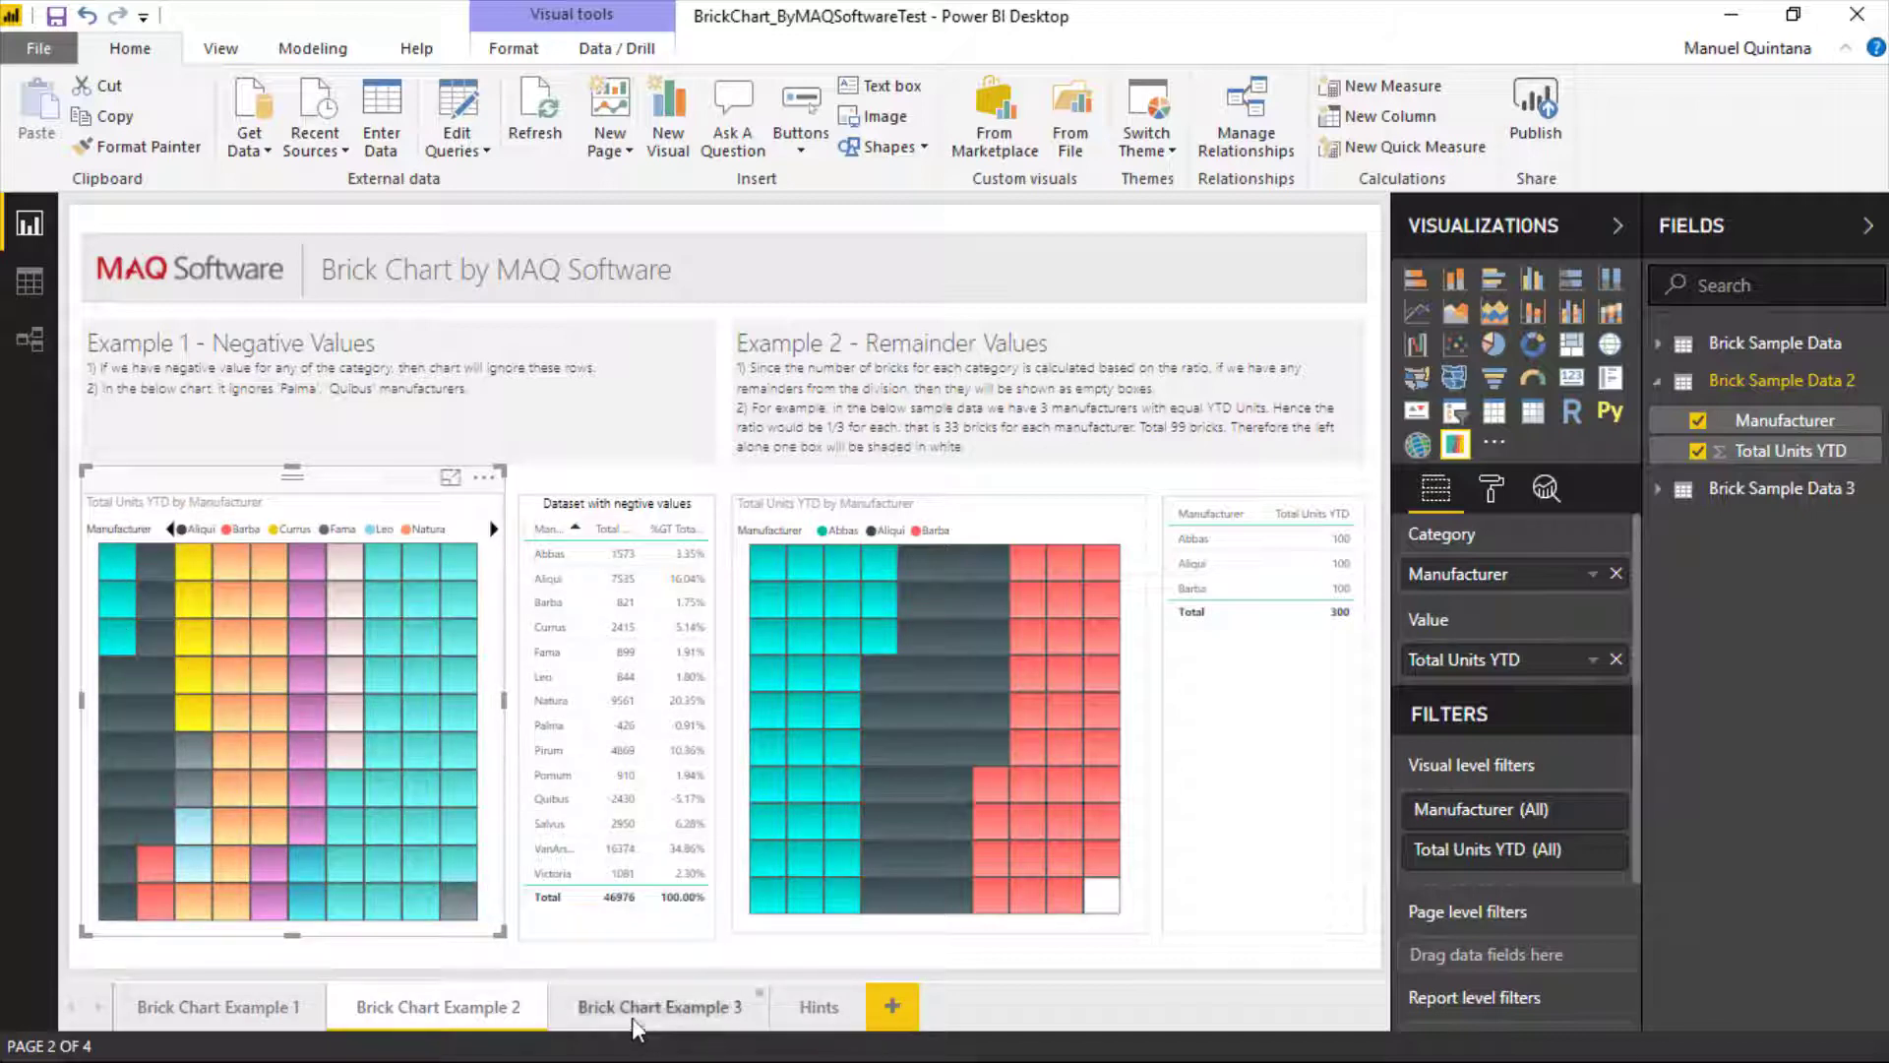
# Step: On Brick Chart Example 3, select the dot, square and diamond brick charts in turn
pyautogui.click(658, 1007)
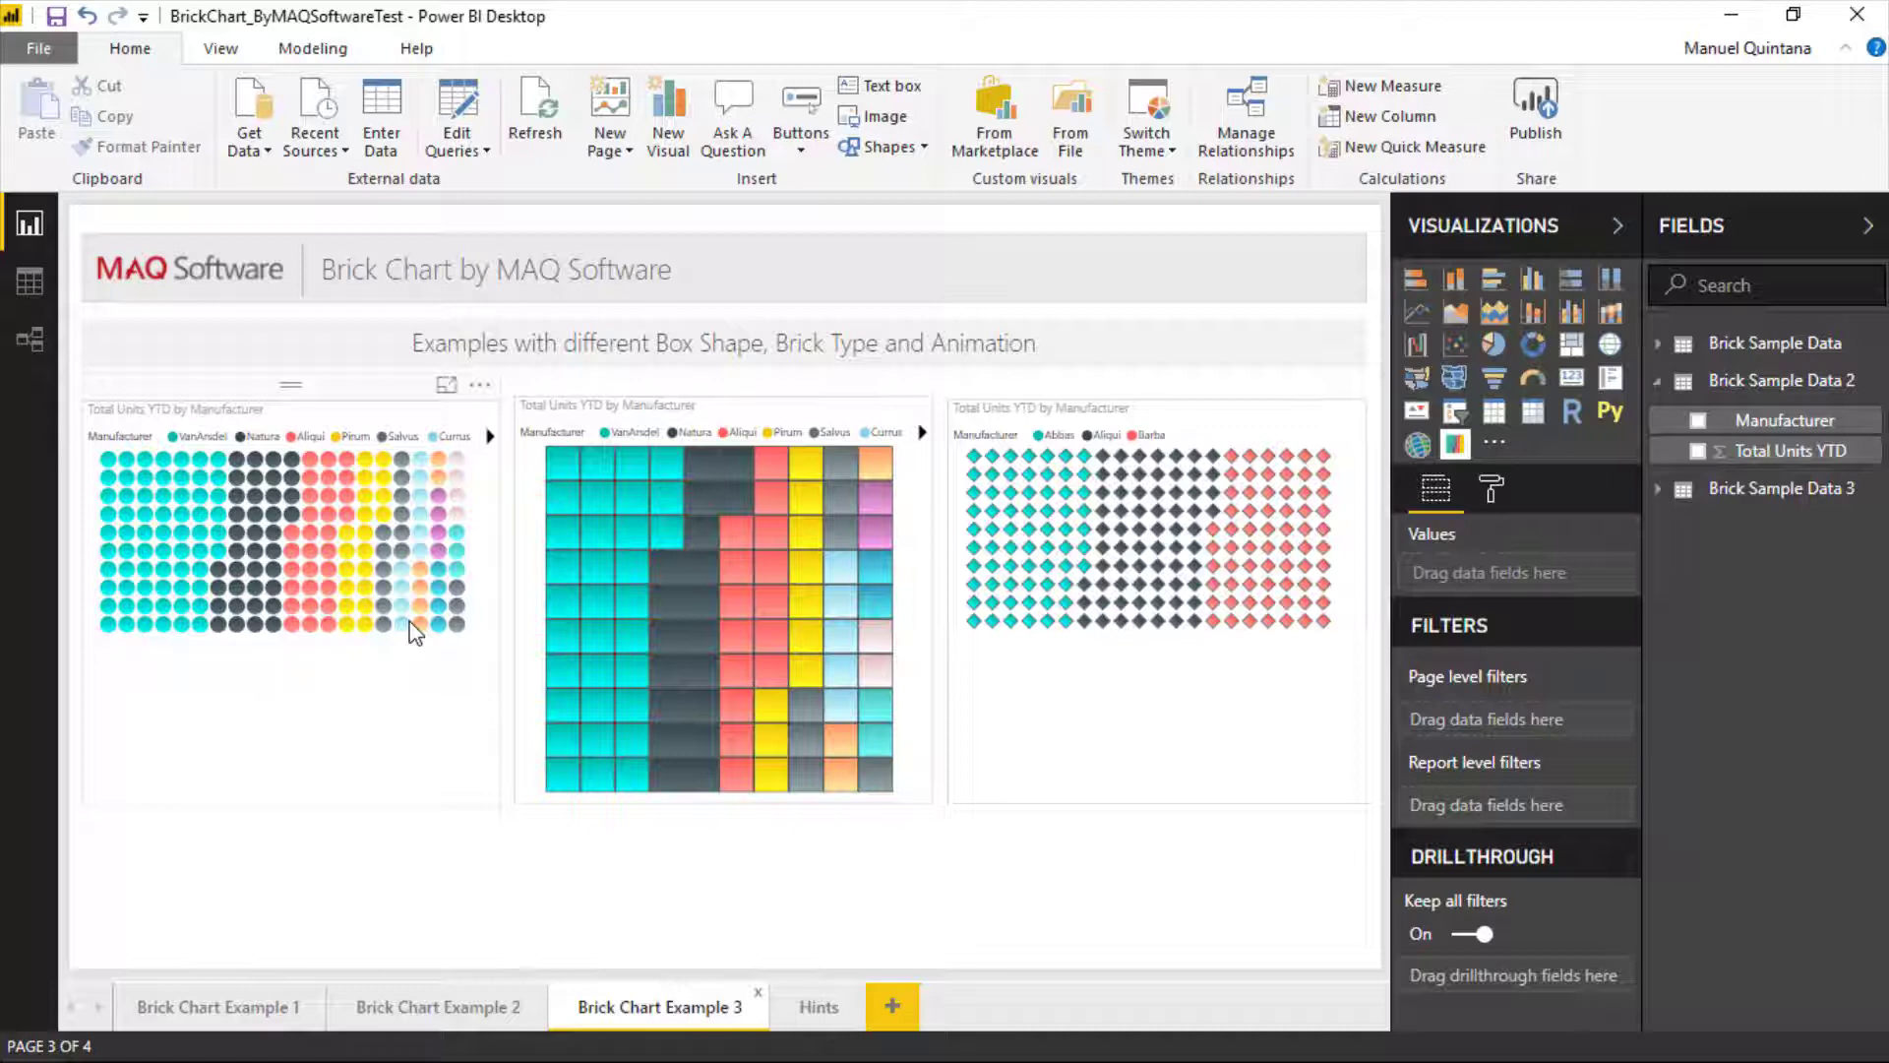
pyautogui.click(461, 735)
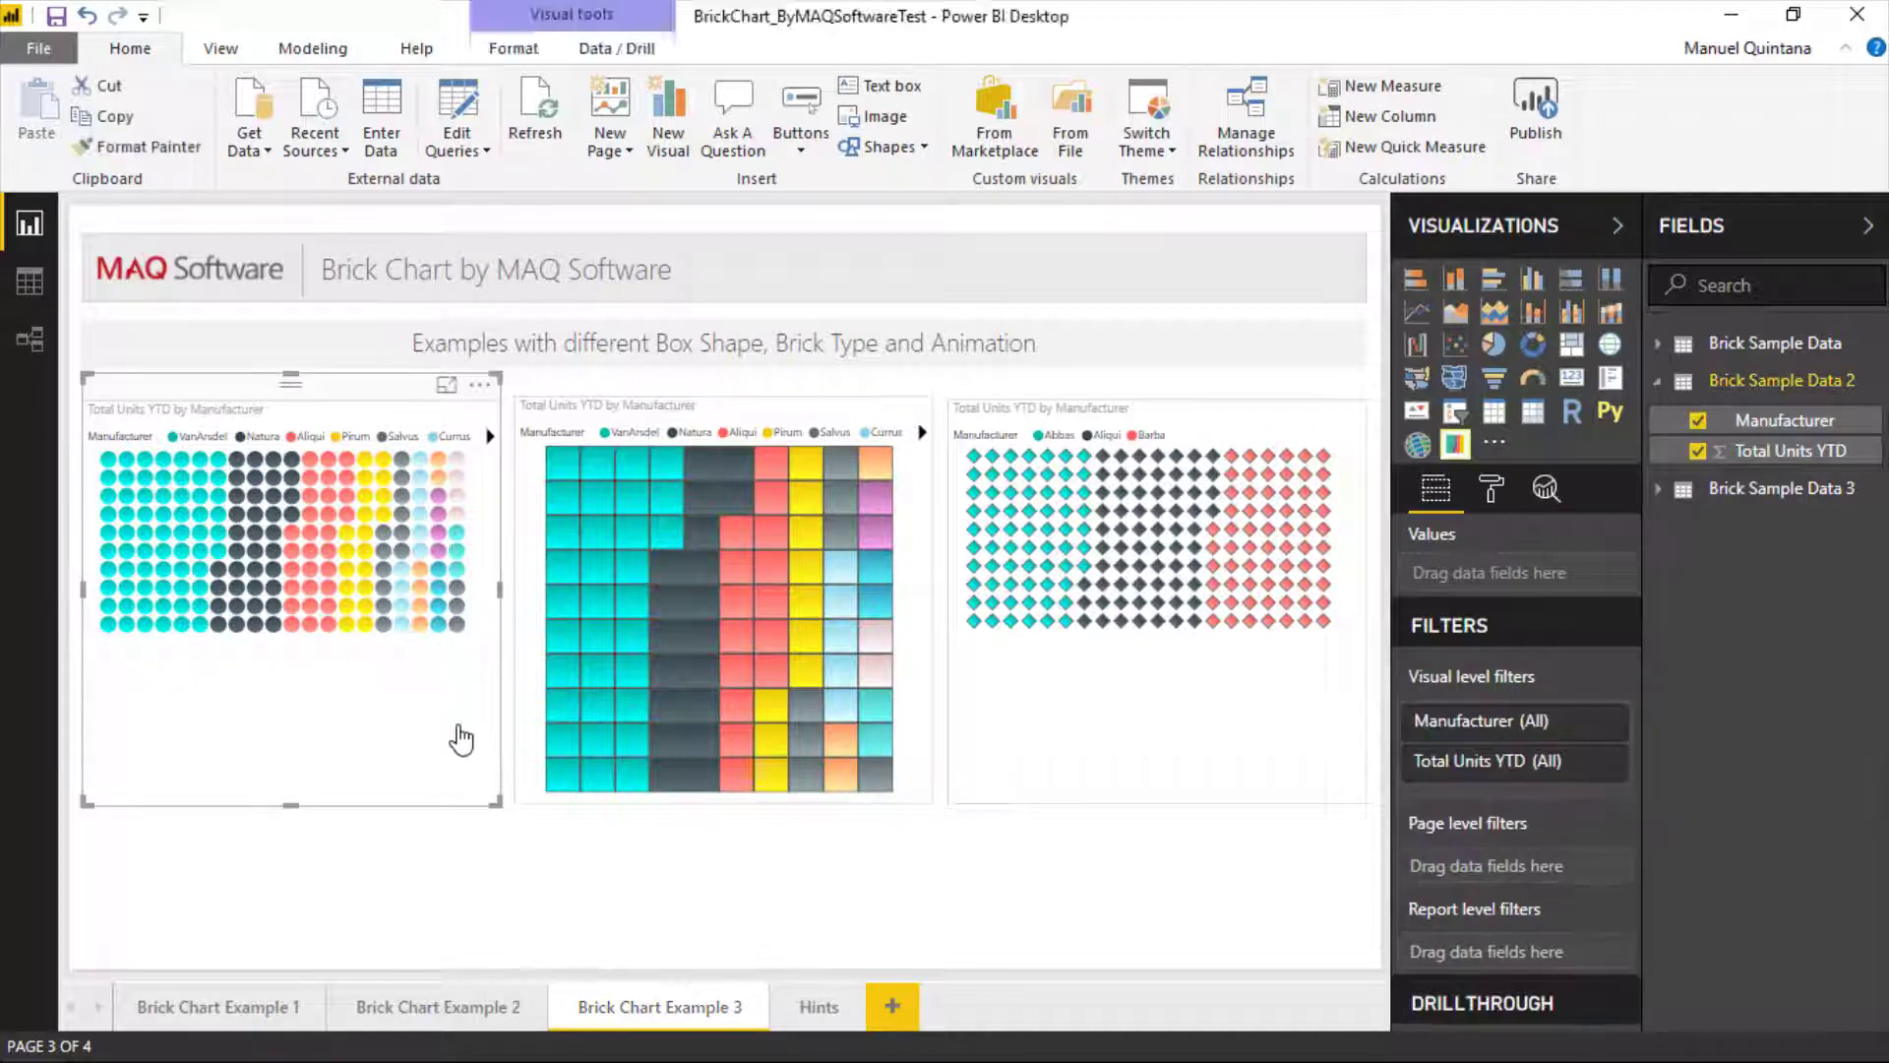
pyautogui.click(971, 748)
pyautogui.click(909, 650)
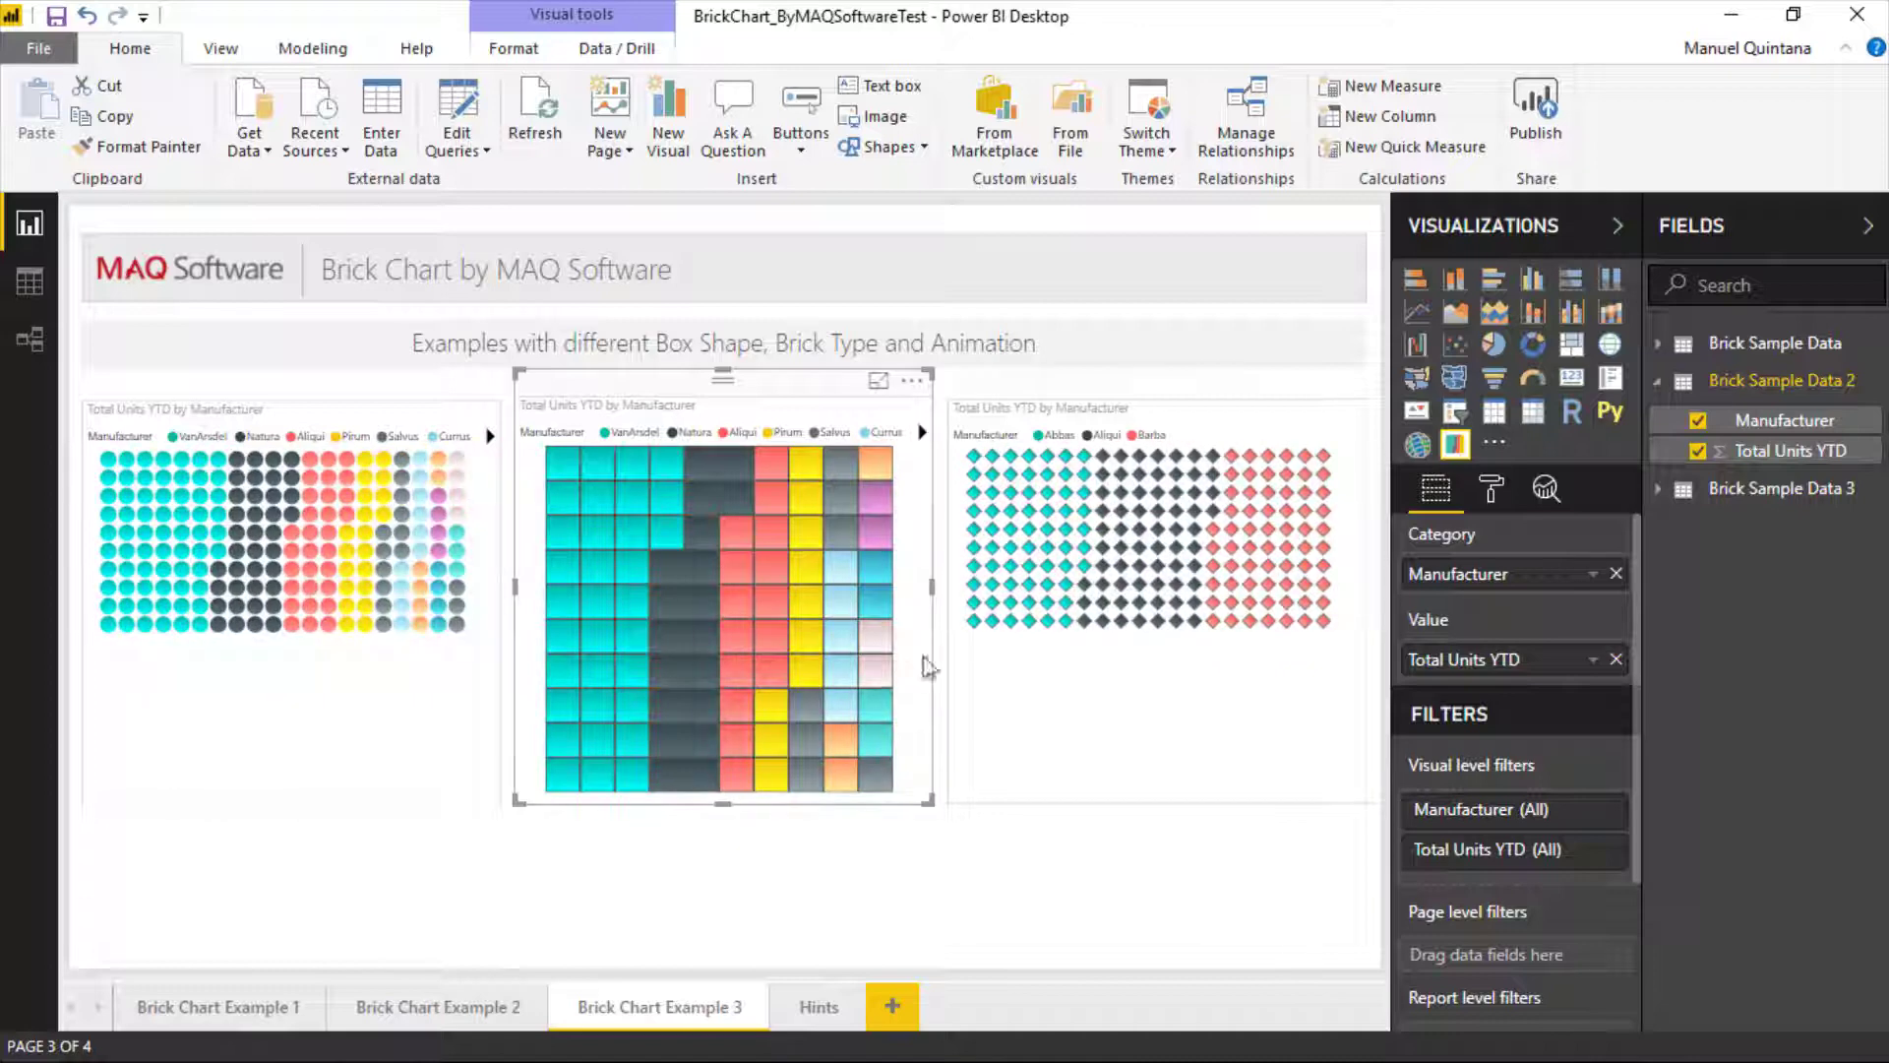
pyautogui.click(1009, 729)
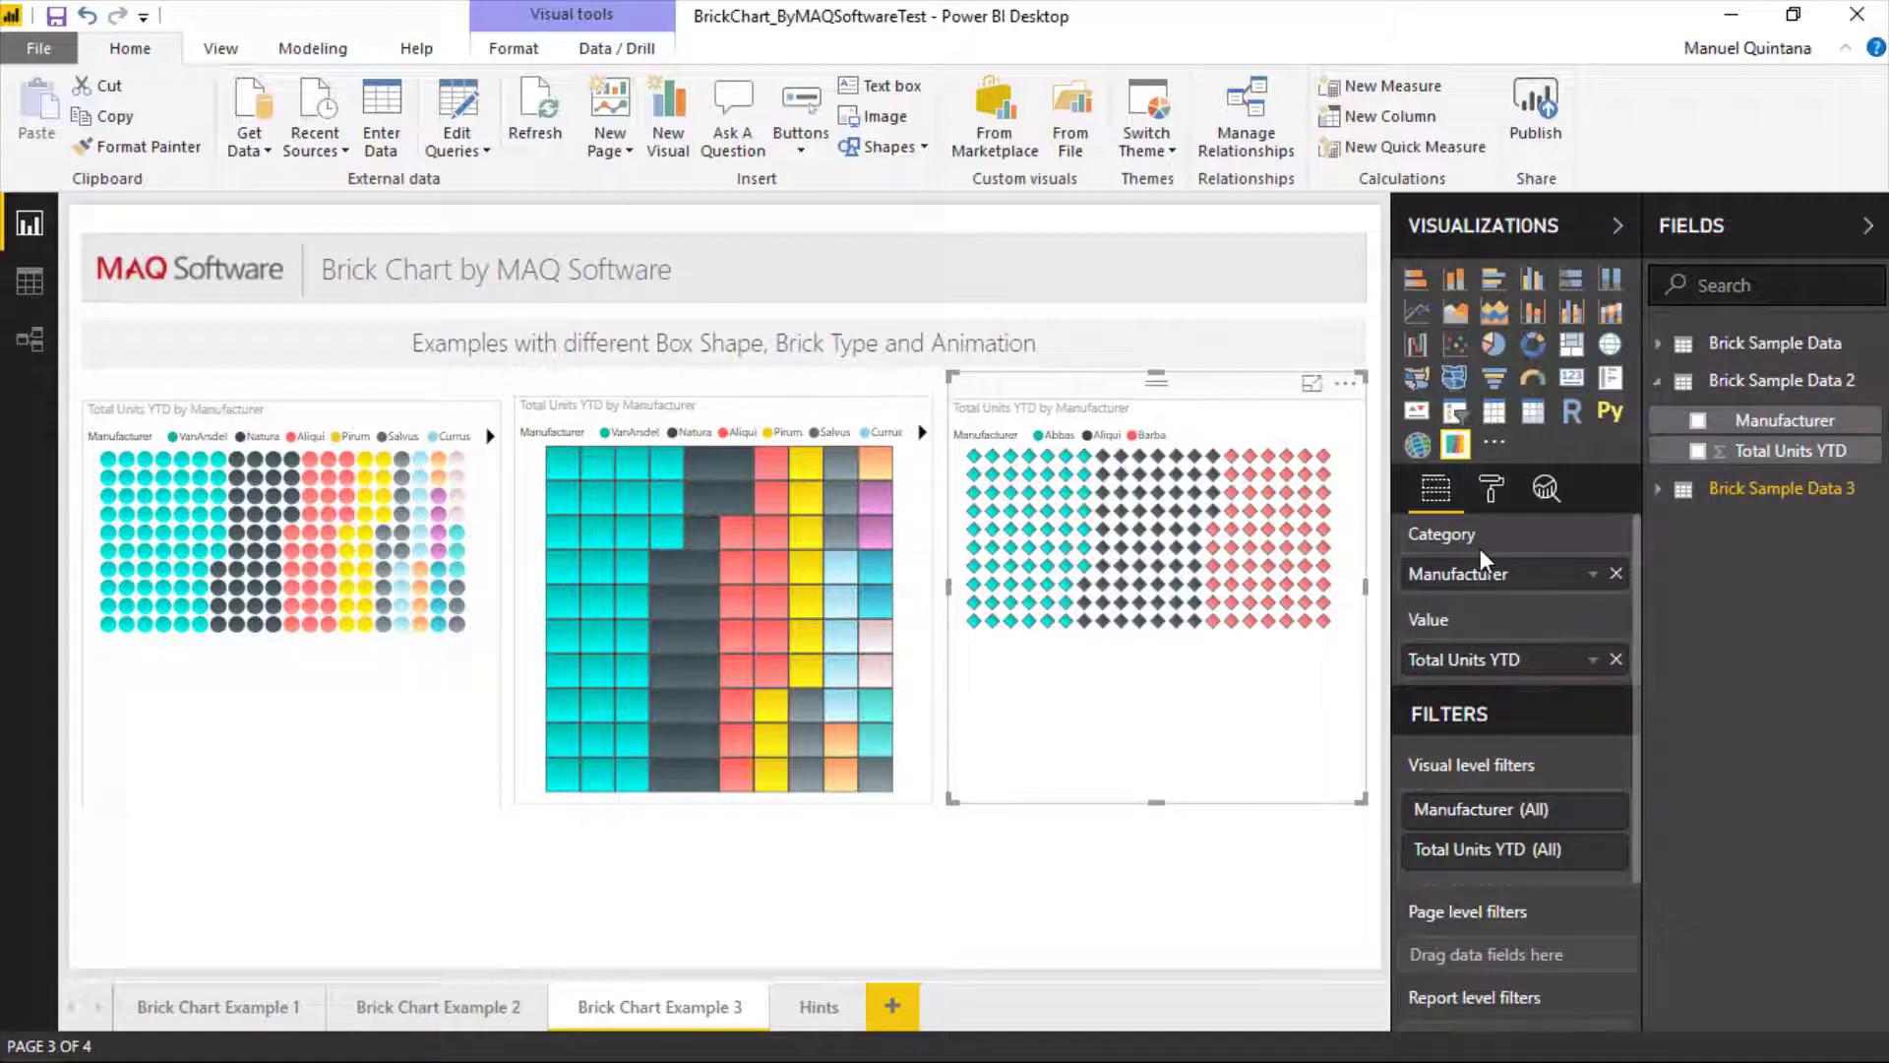
# Step: Select the dot brick chart and review its data colour and general format settings
pyautogui.click(1488, 492)
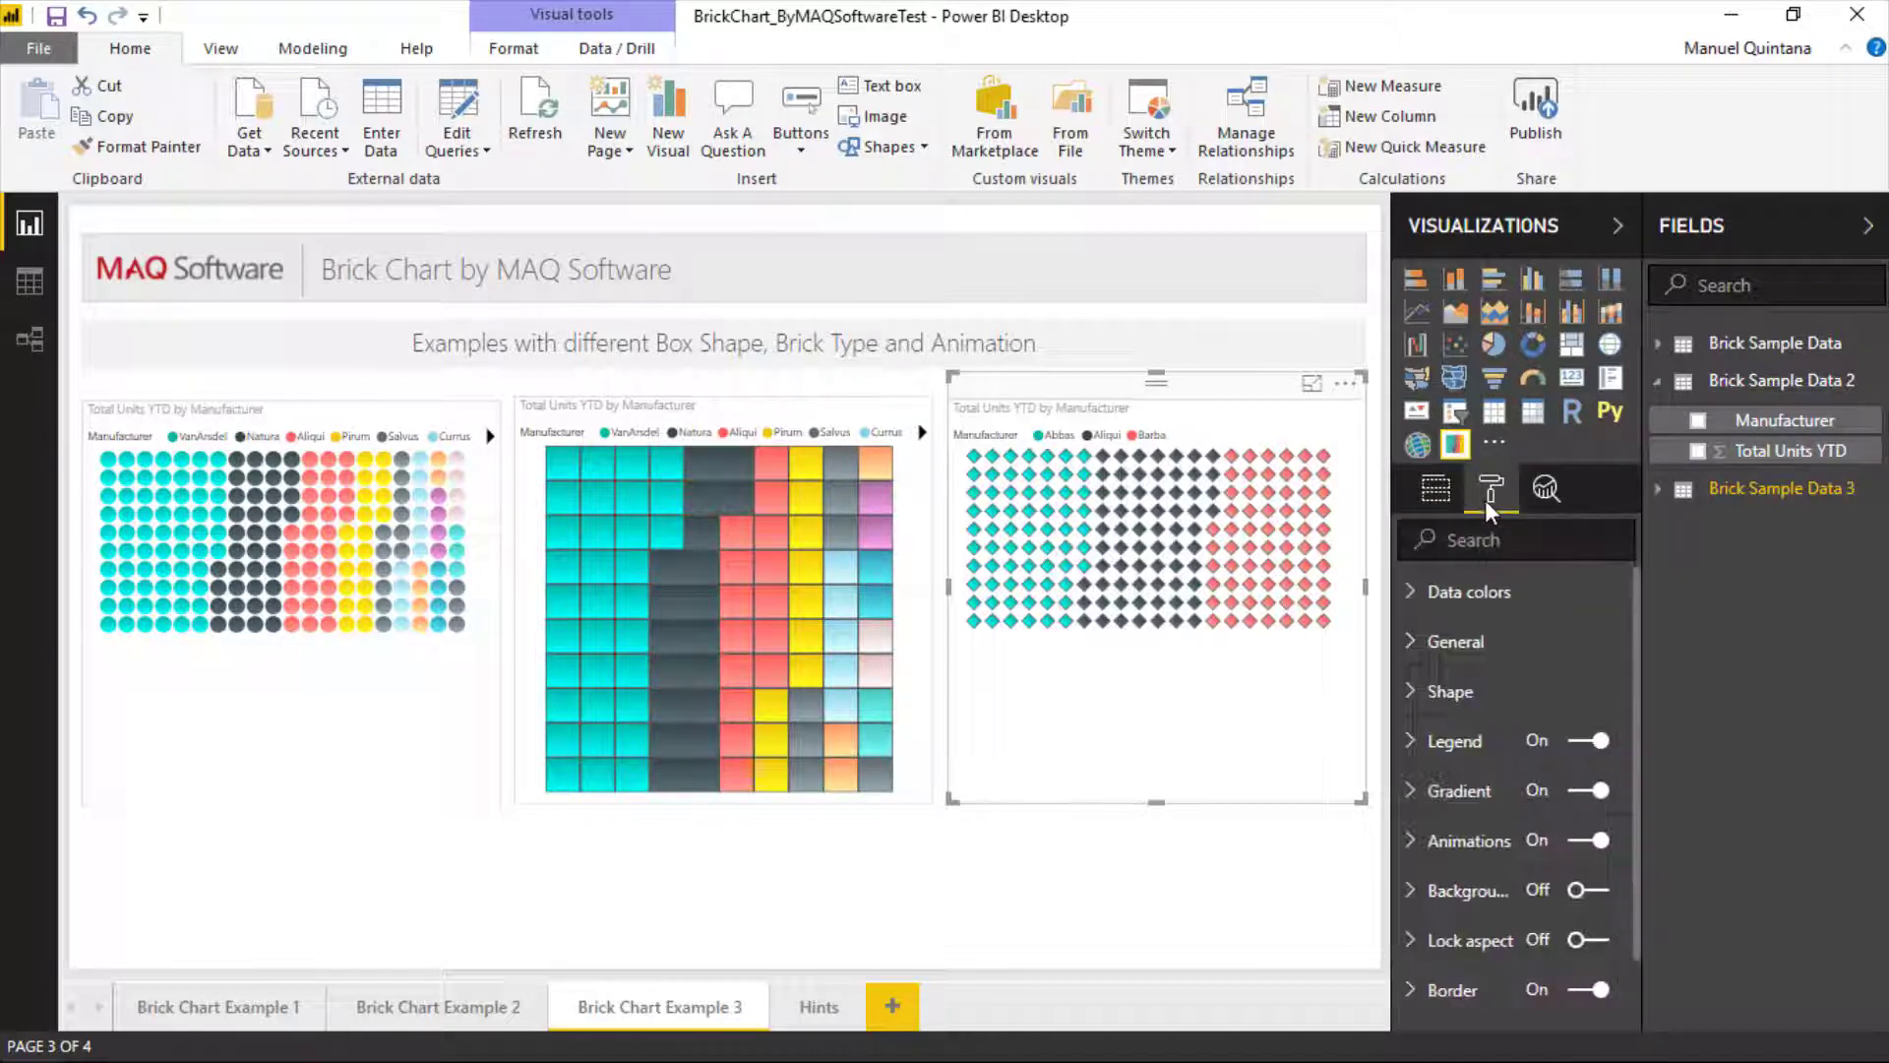
pyautogui.click(1471, 592)
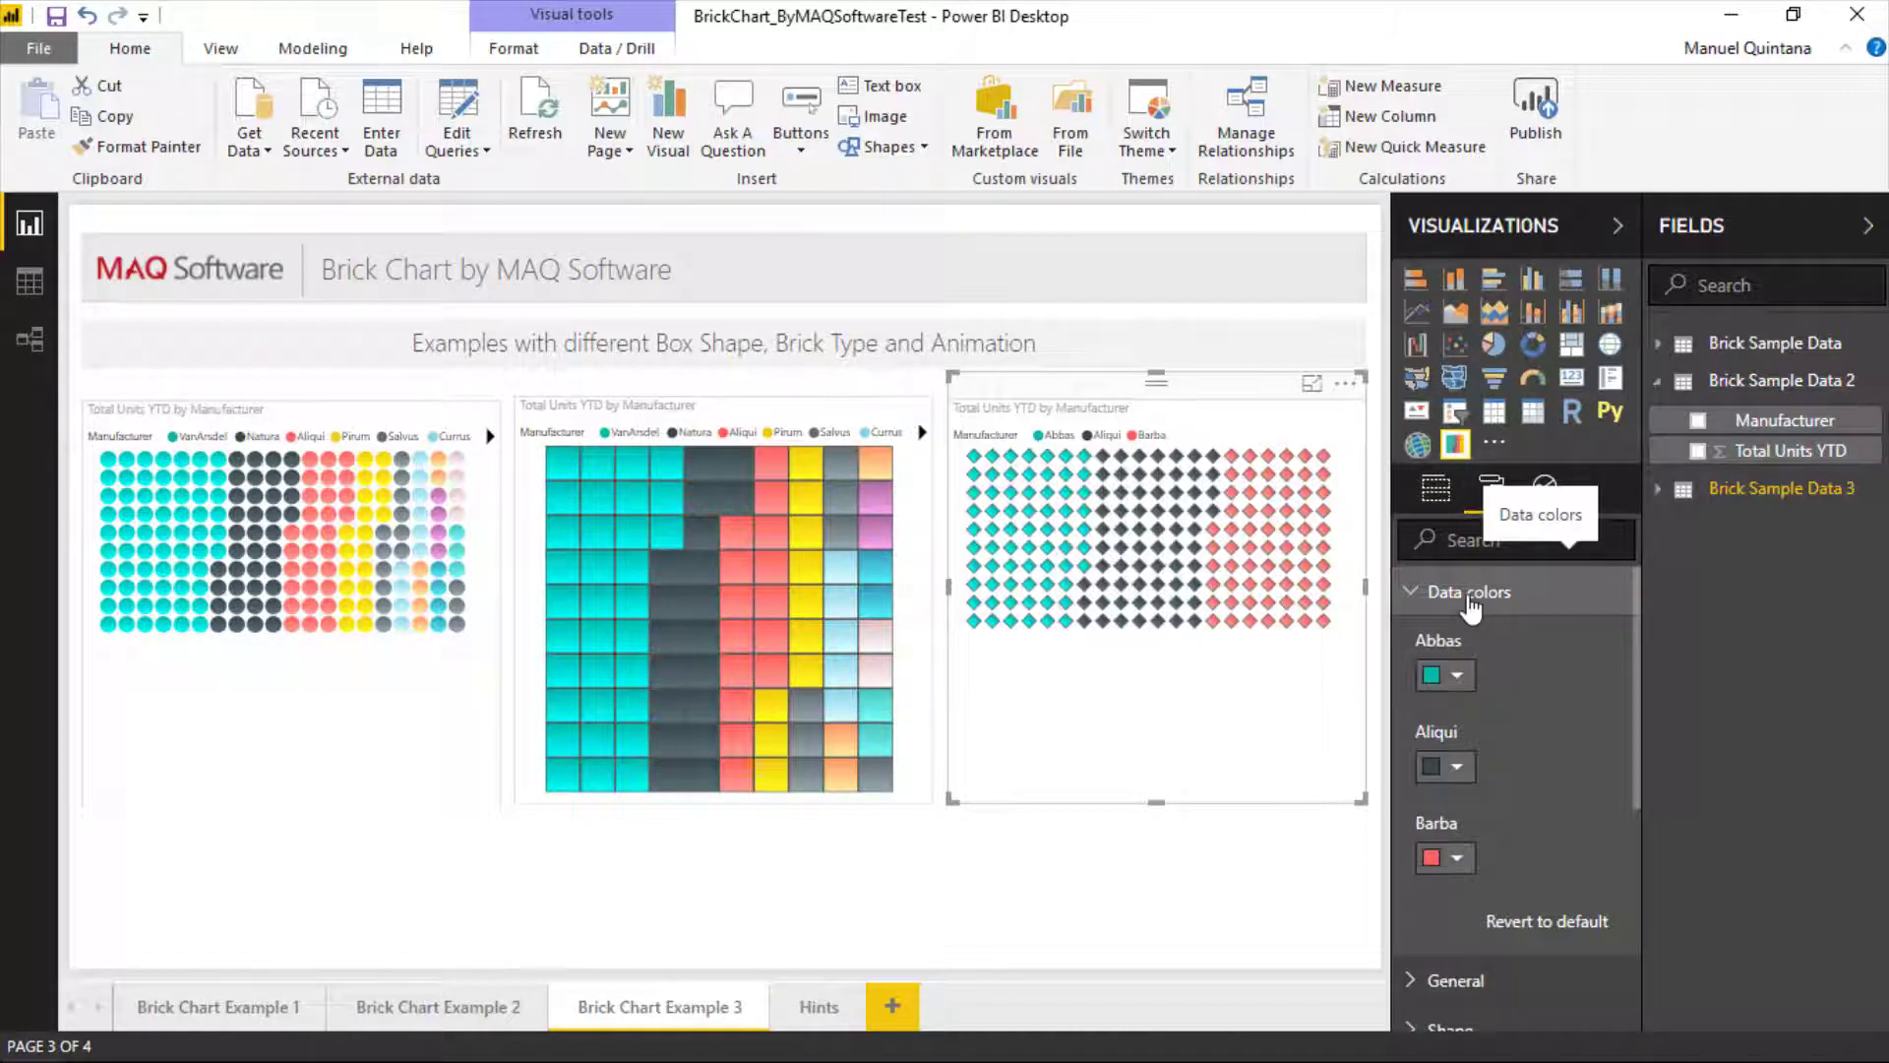
pyautogui.click(475, 718)
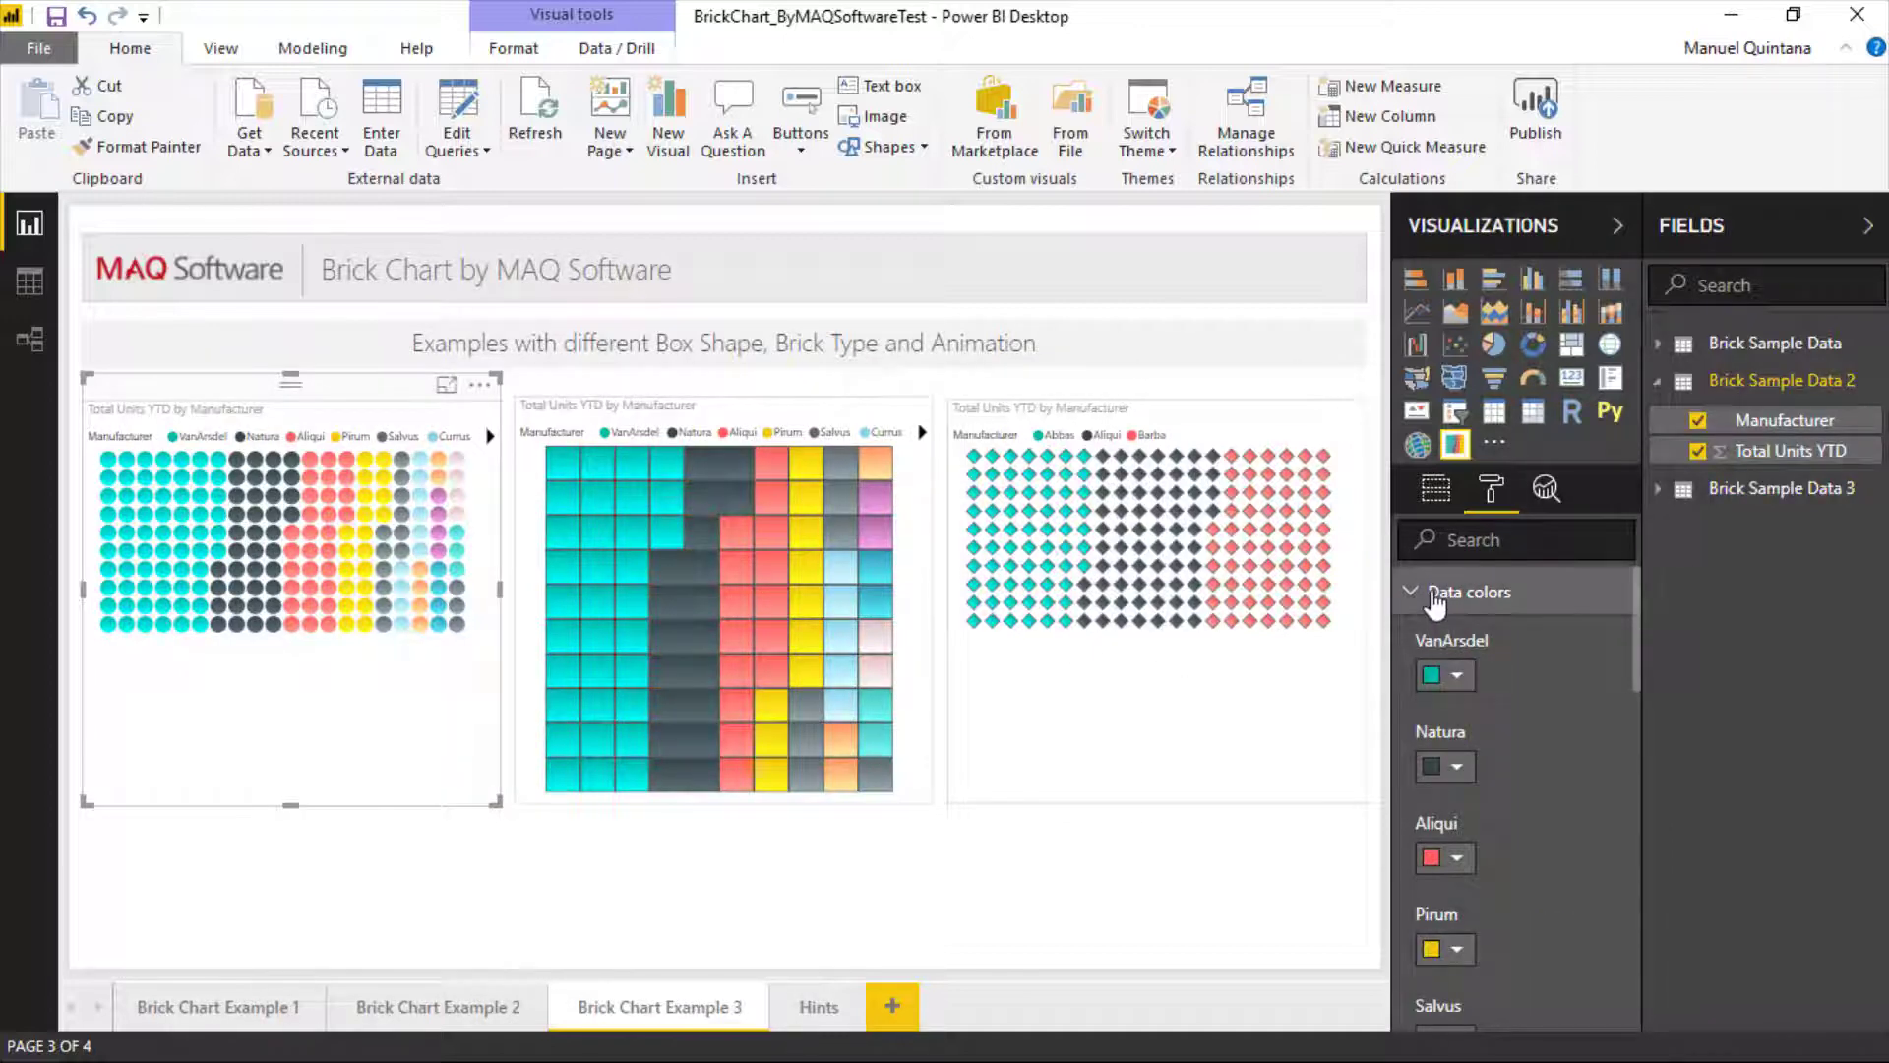
pyautogui.click(1453, 592)
pyautogui.click(1430, 645)
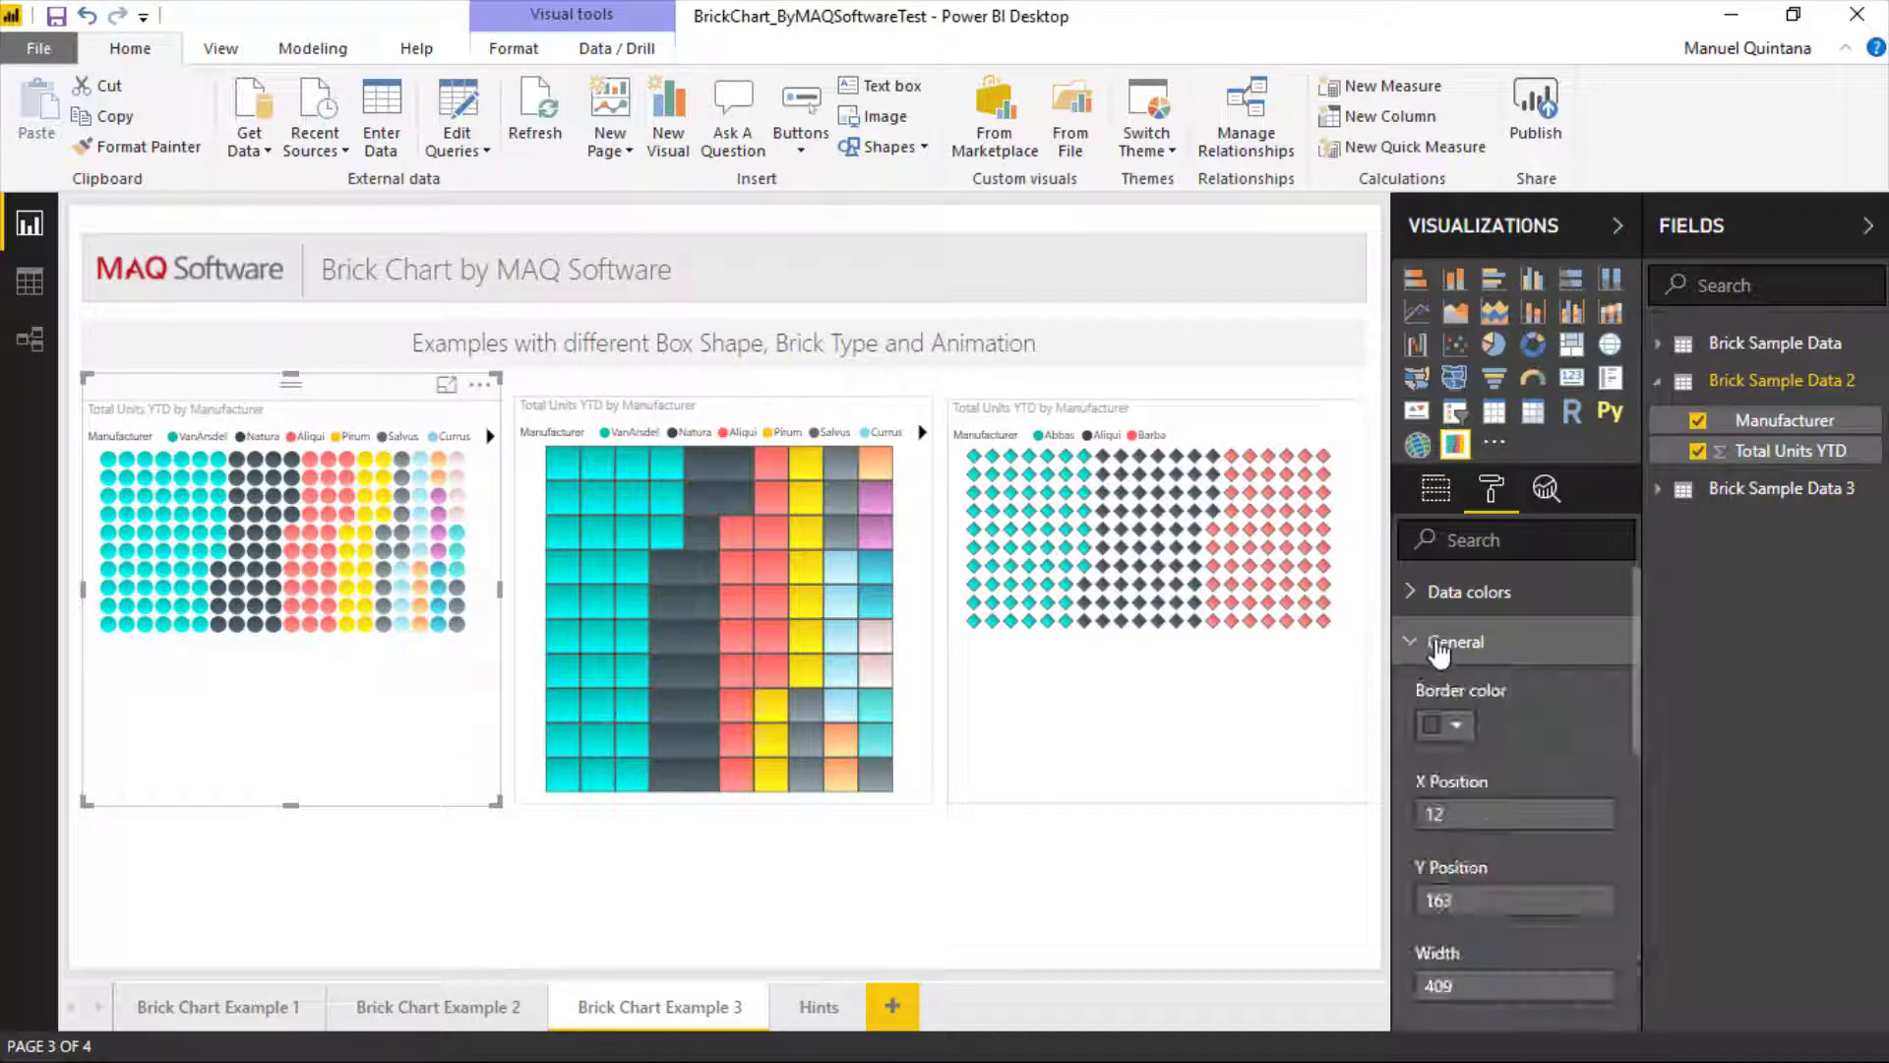
pyautogui.scroll(-2, 1522, 704)
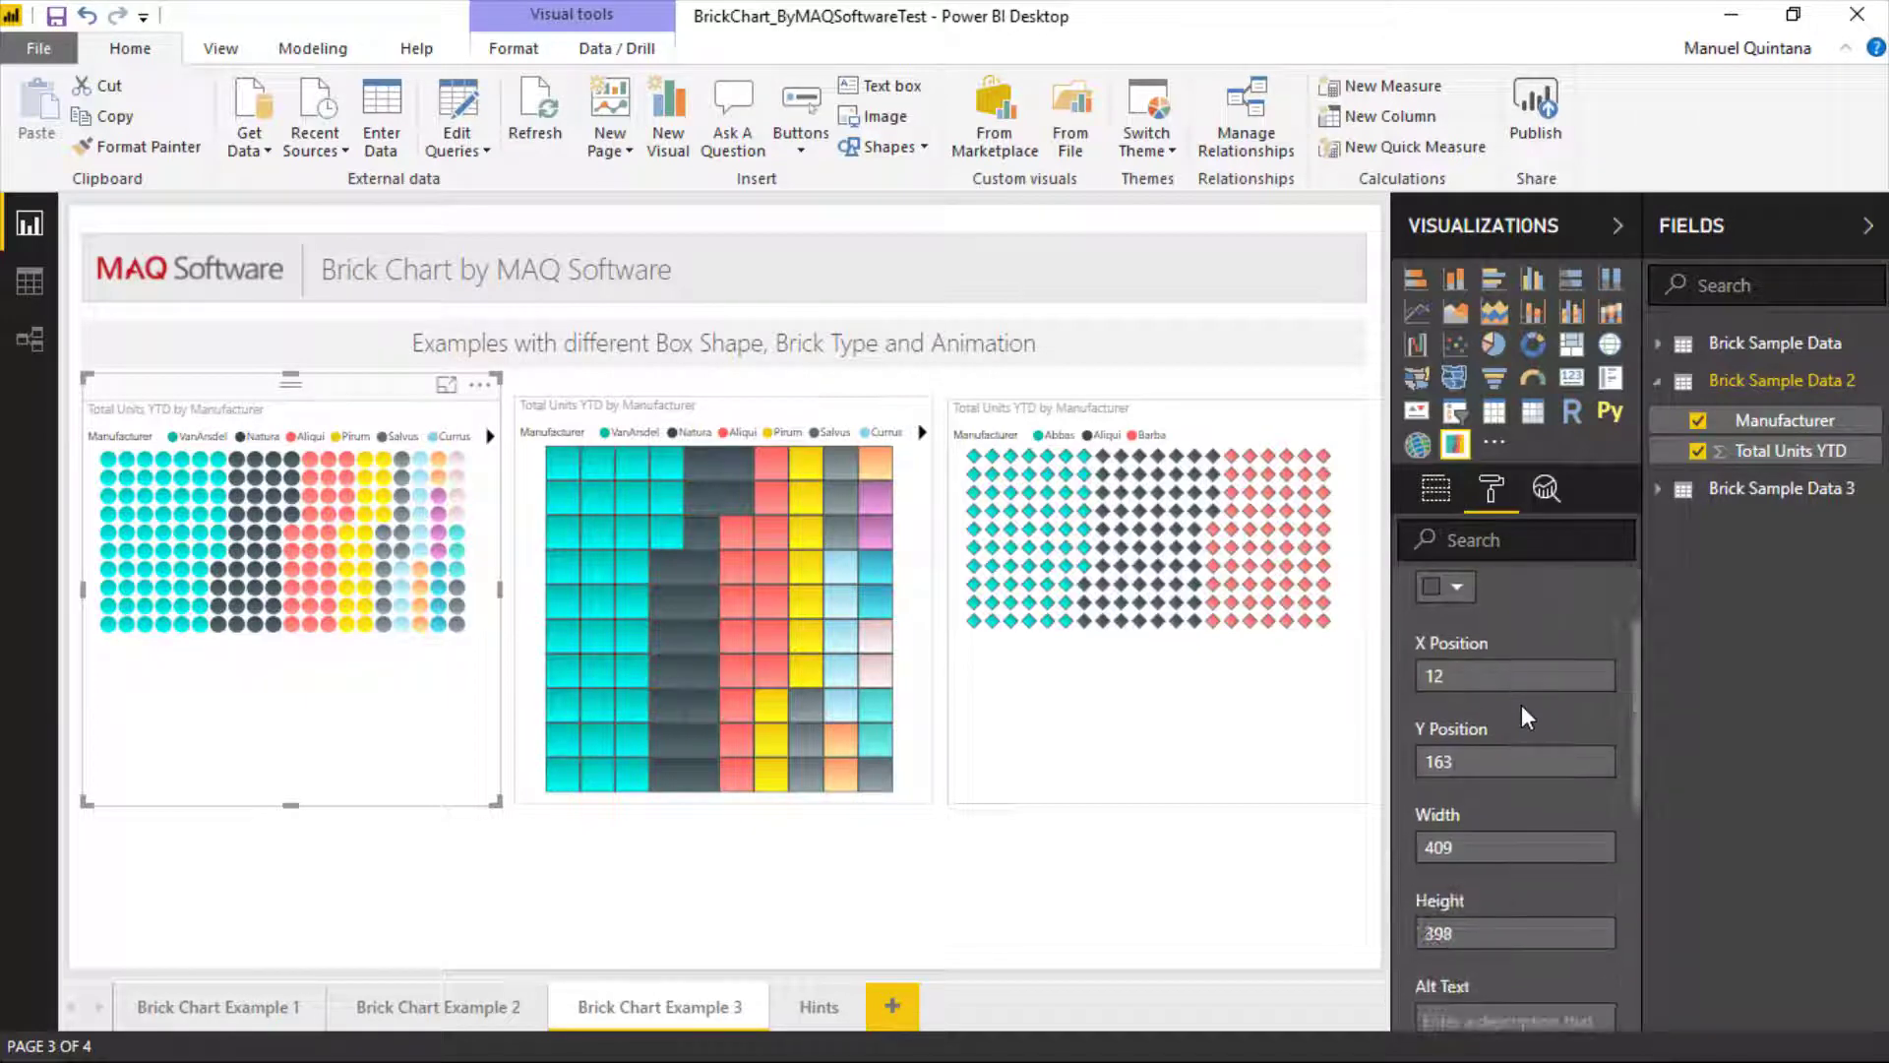
pyautogui.scroll(2, 1522, 703)
pyautogui.click(1435, 649)
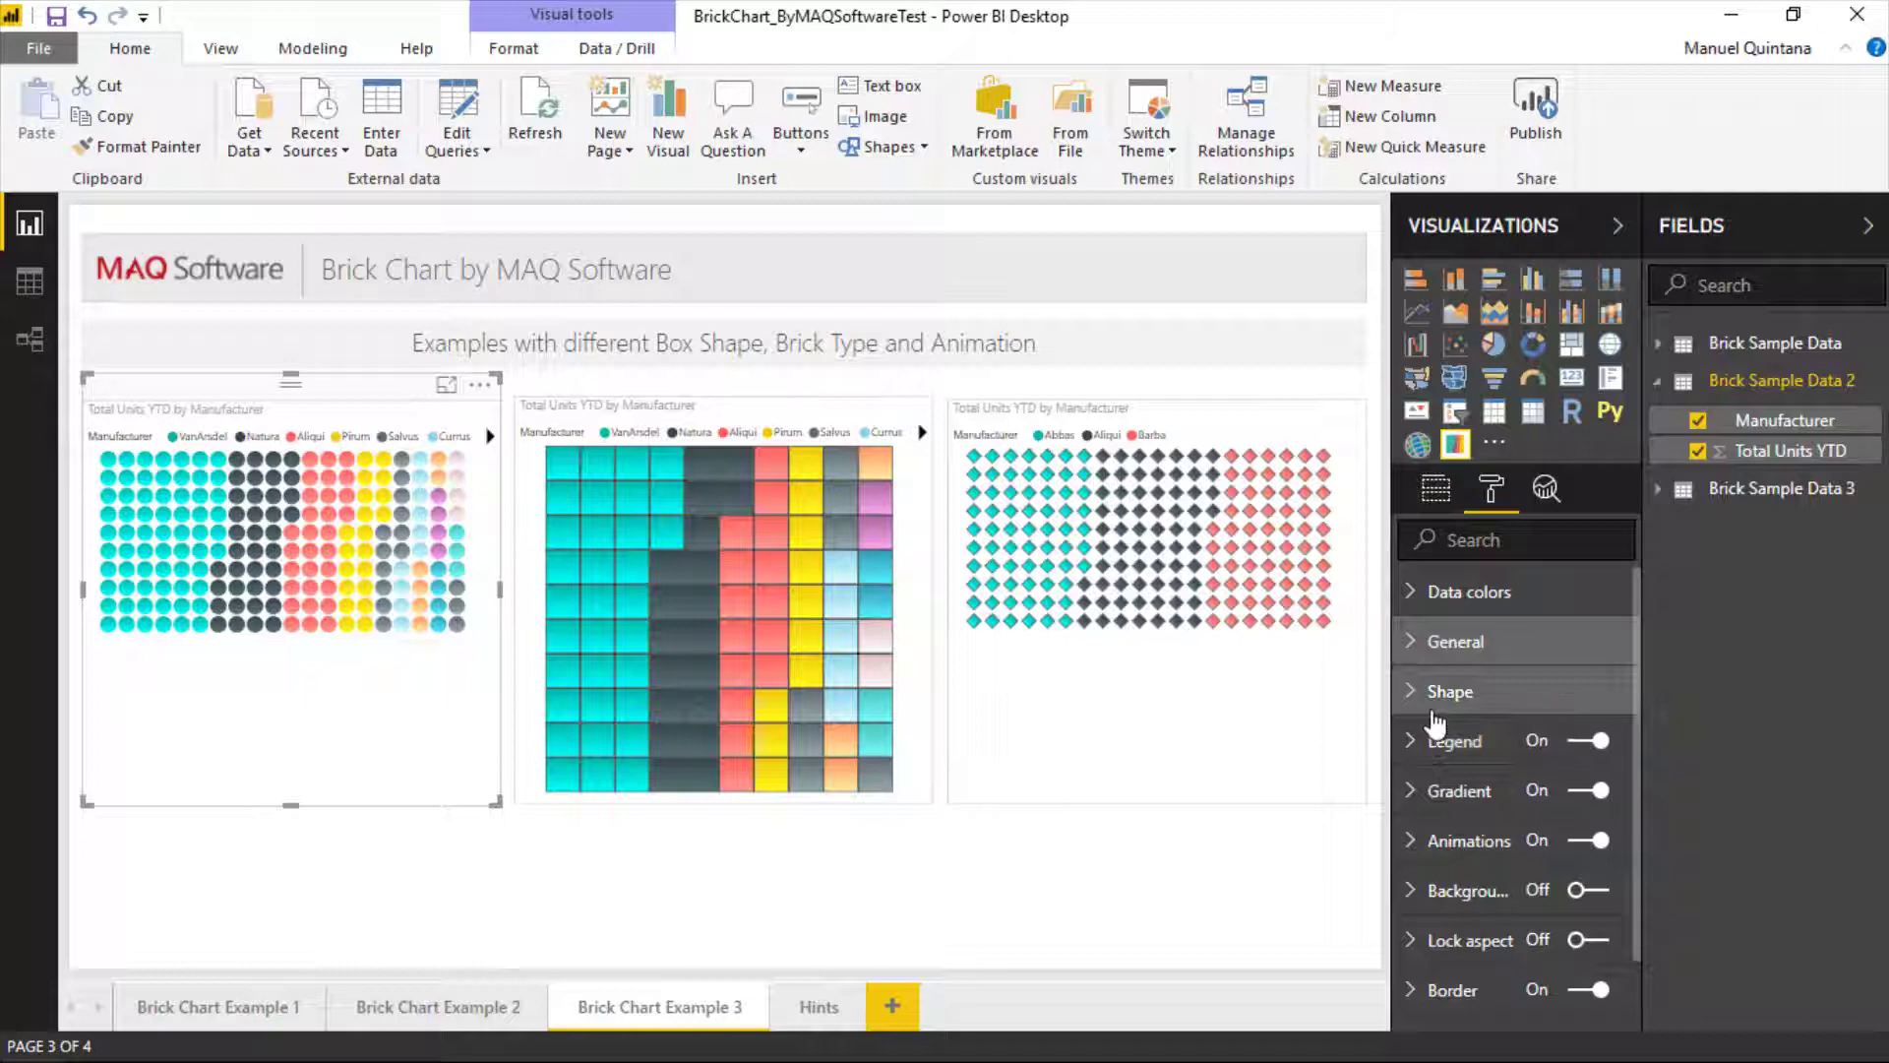
# Step: Try a Square box shape, then restore Rectangle and keep Dot as brick type
pyautogui.click(1451, 691)
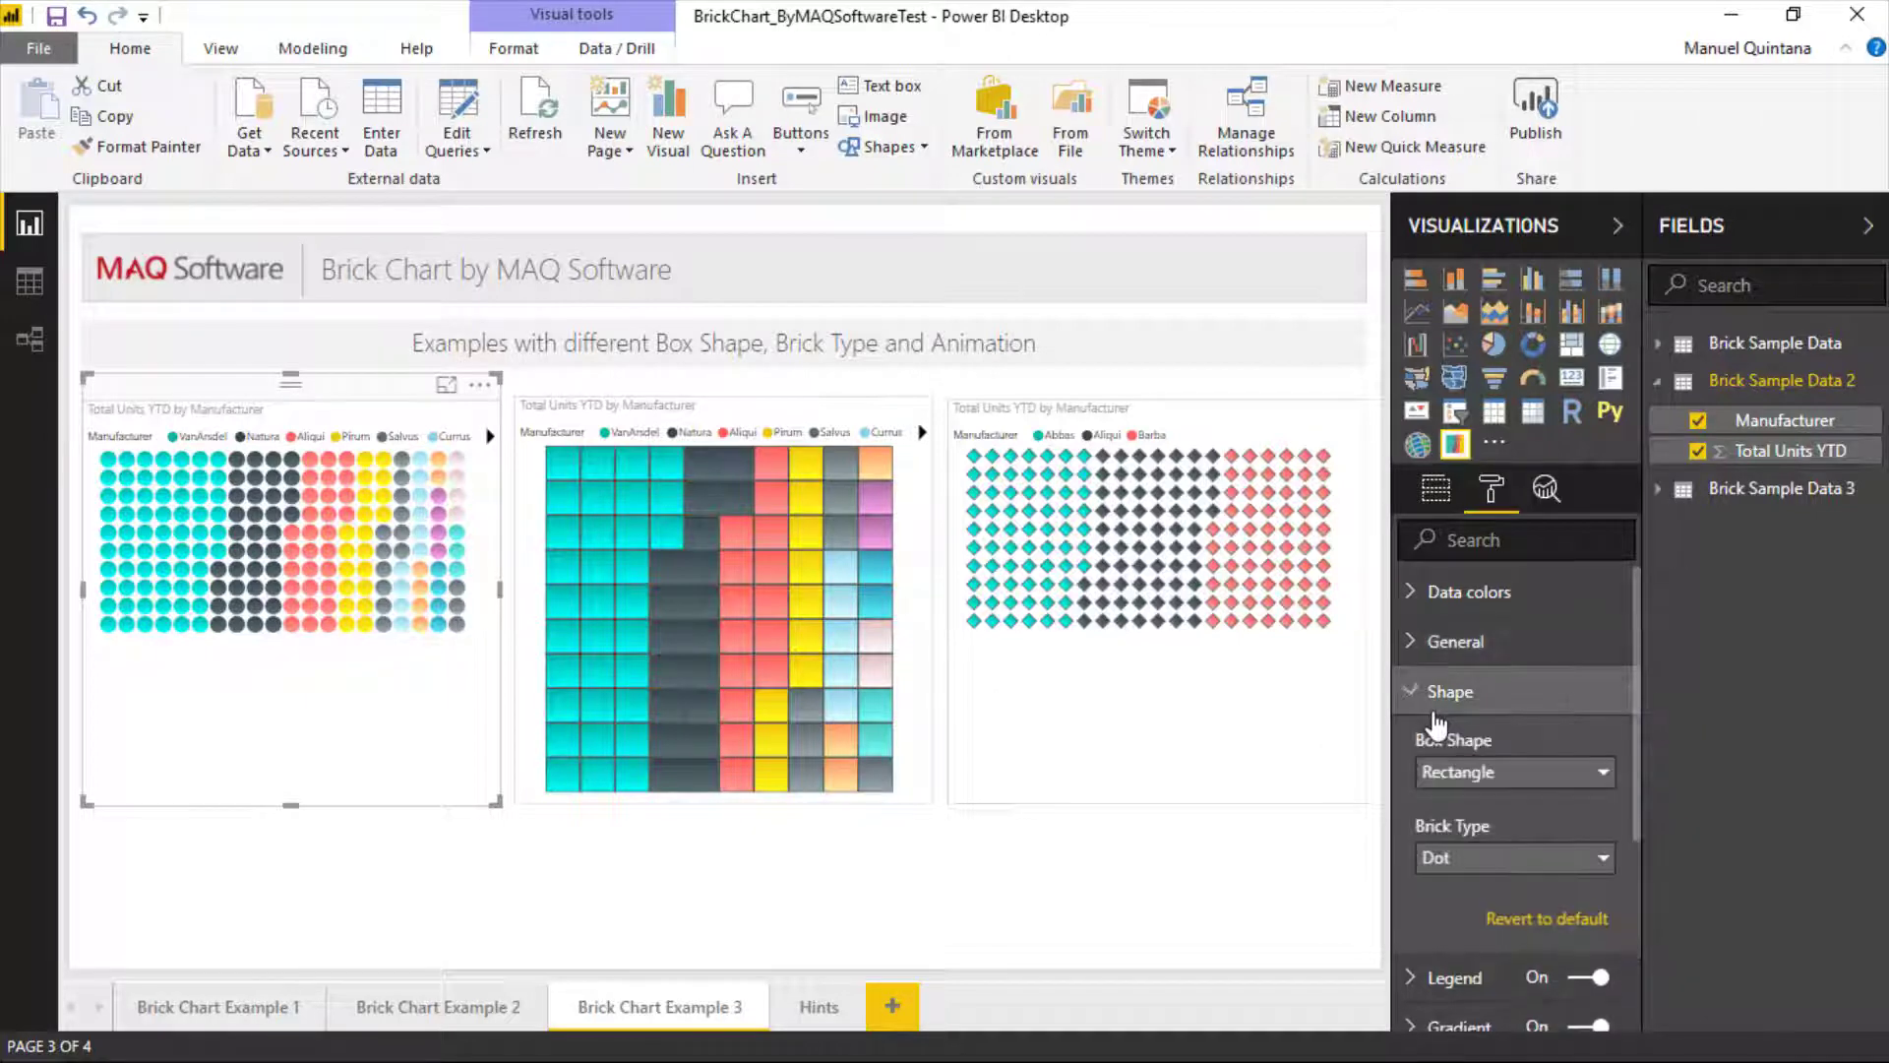
pyautogui.click(1481, 778)
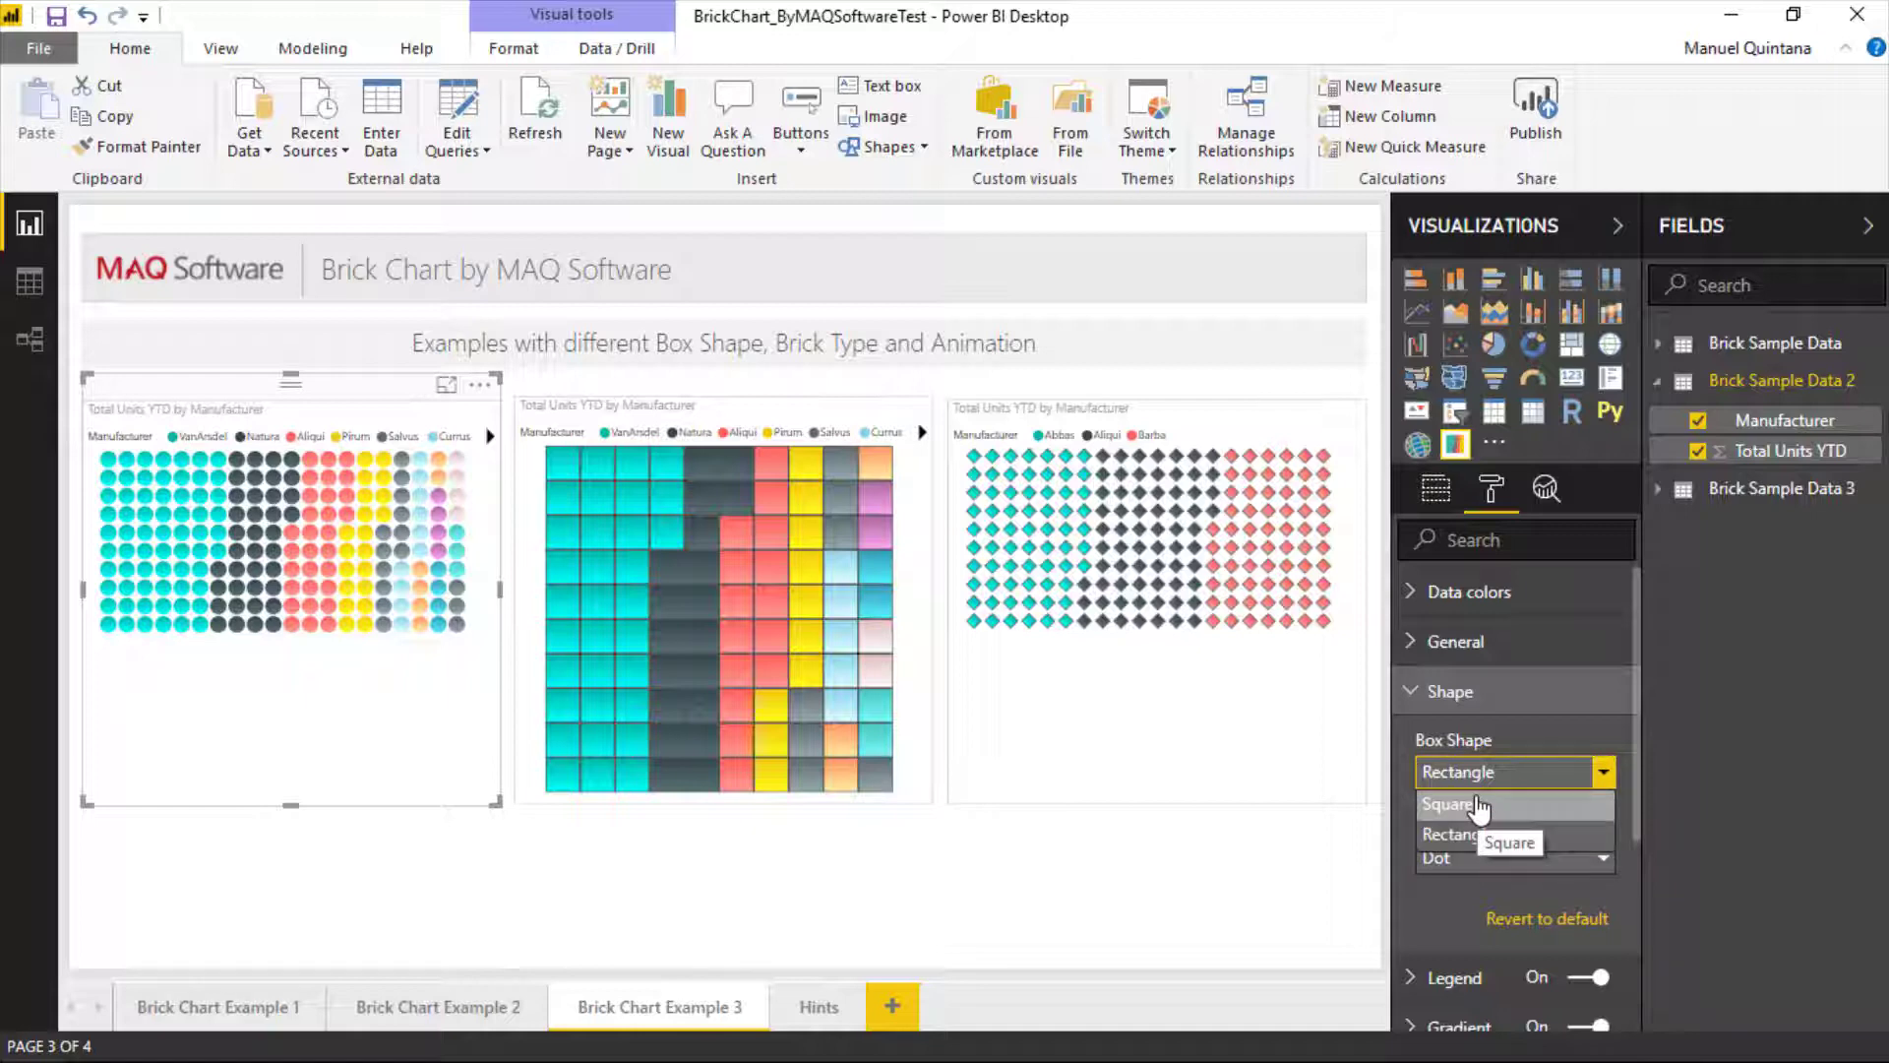
pyautogui.click(1481, 806)
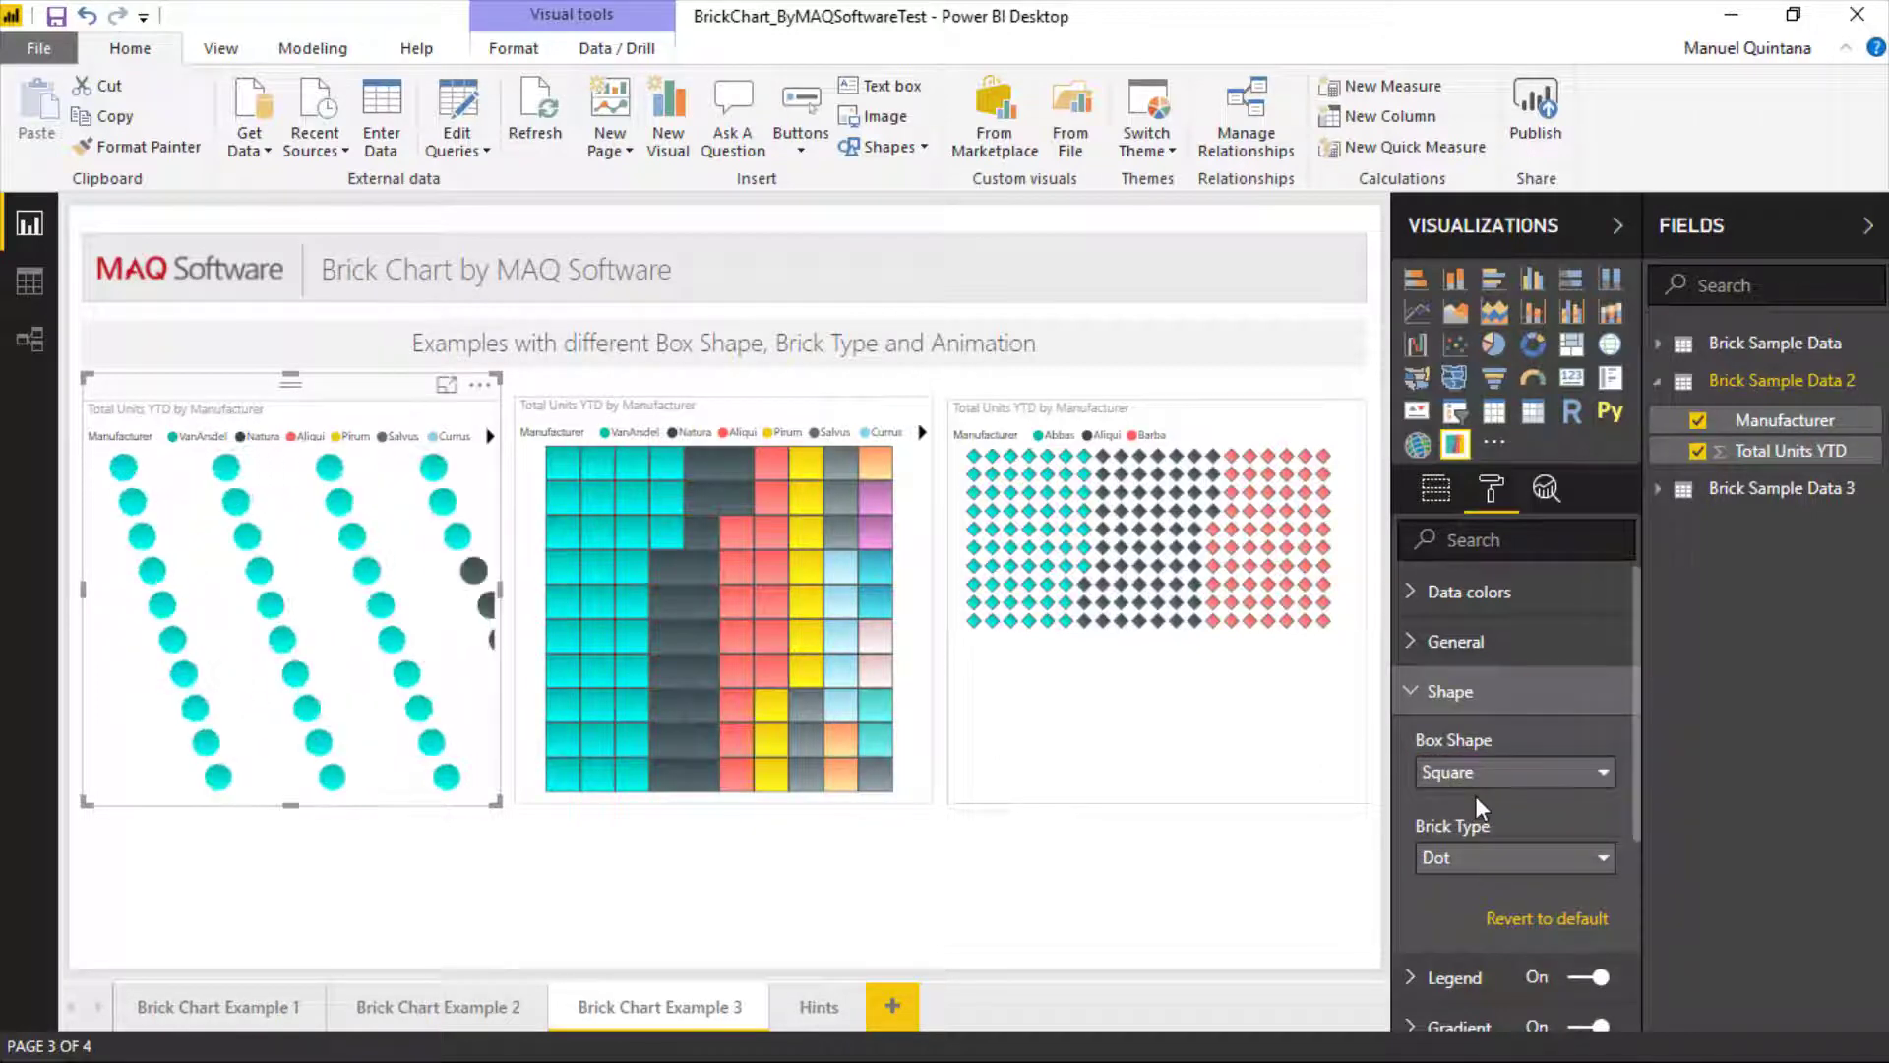
pyautogui.click(1481, 777)
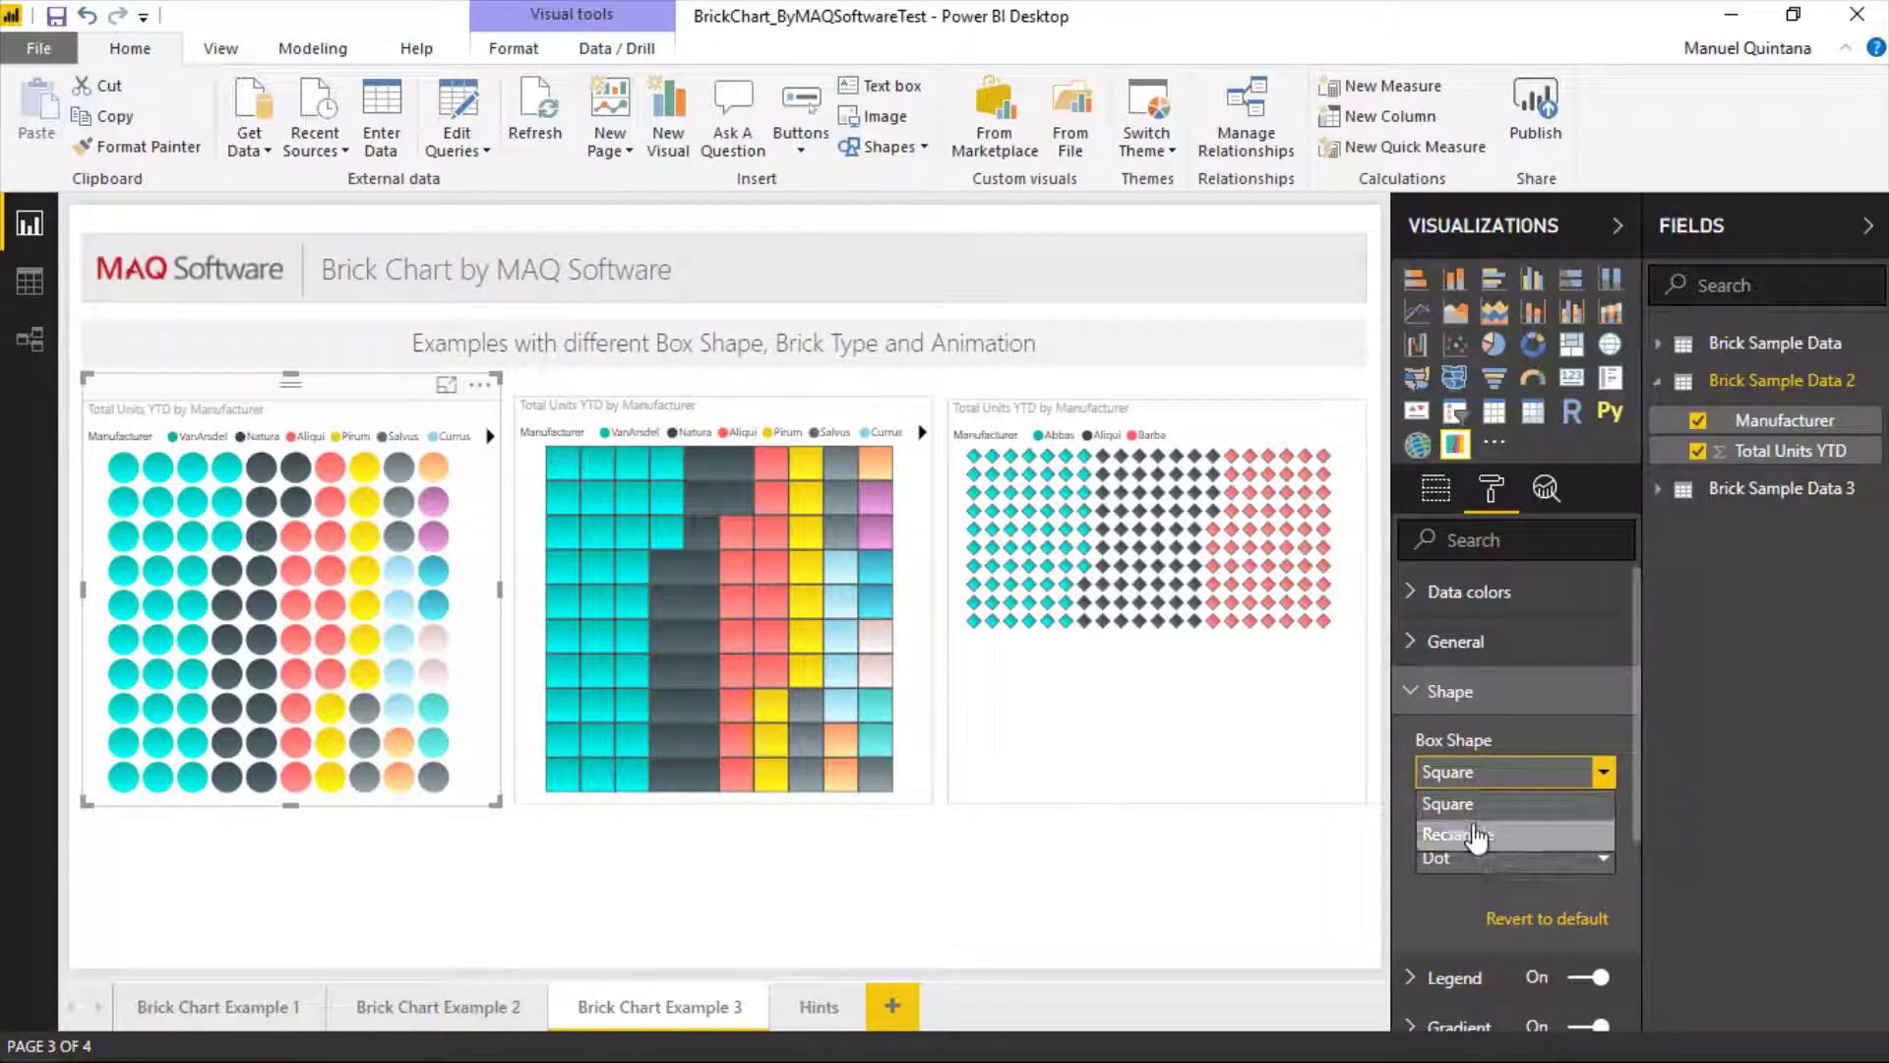
pyautogui.click(1477, 826)
pyautogui.click(1458, 858)
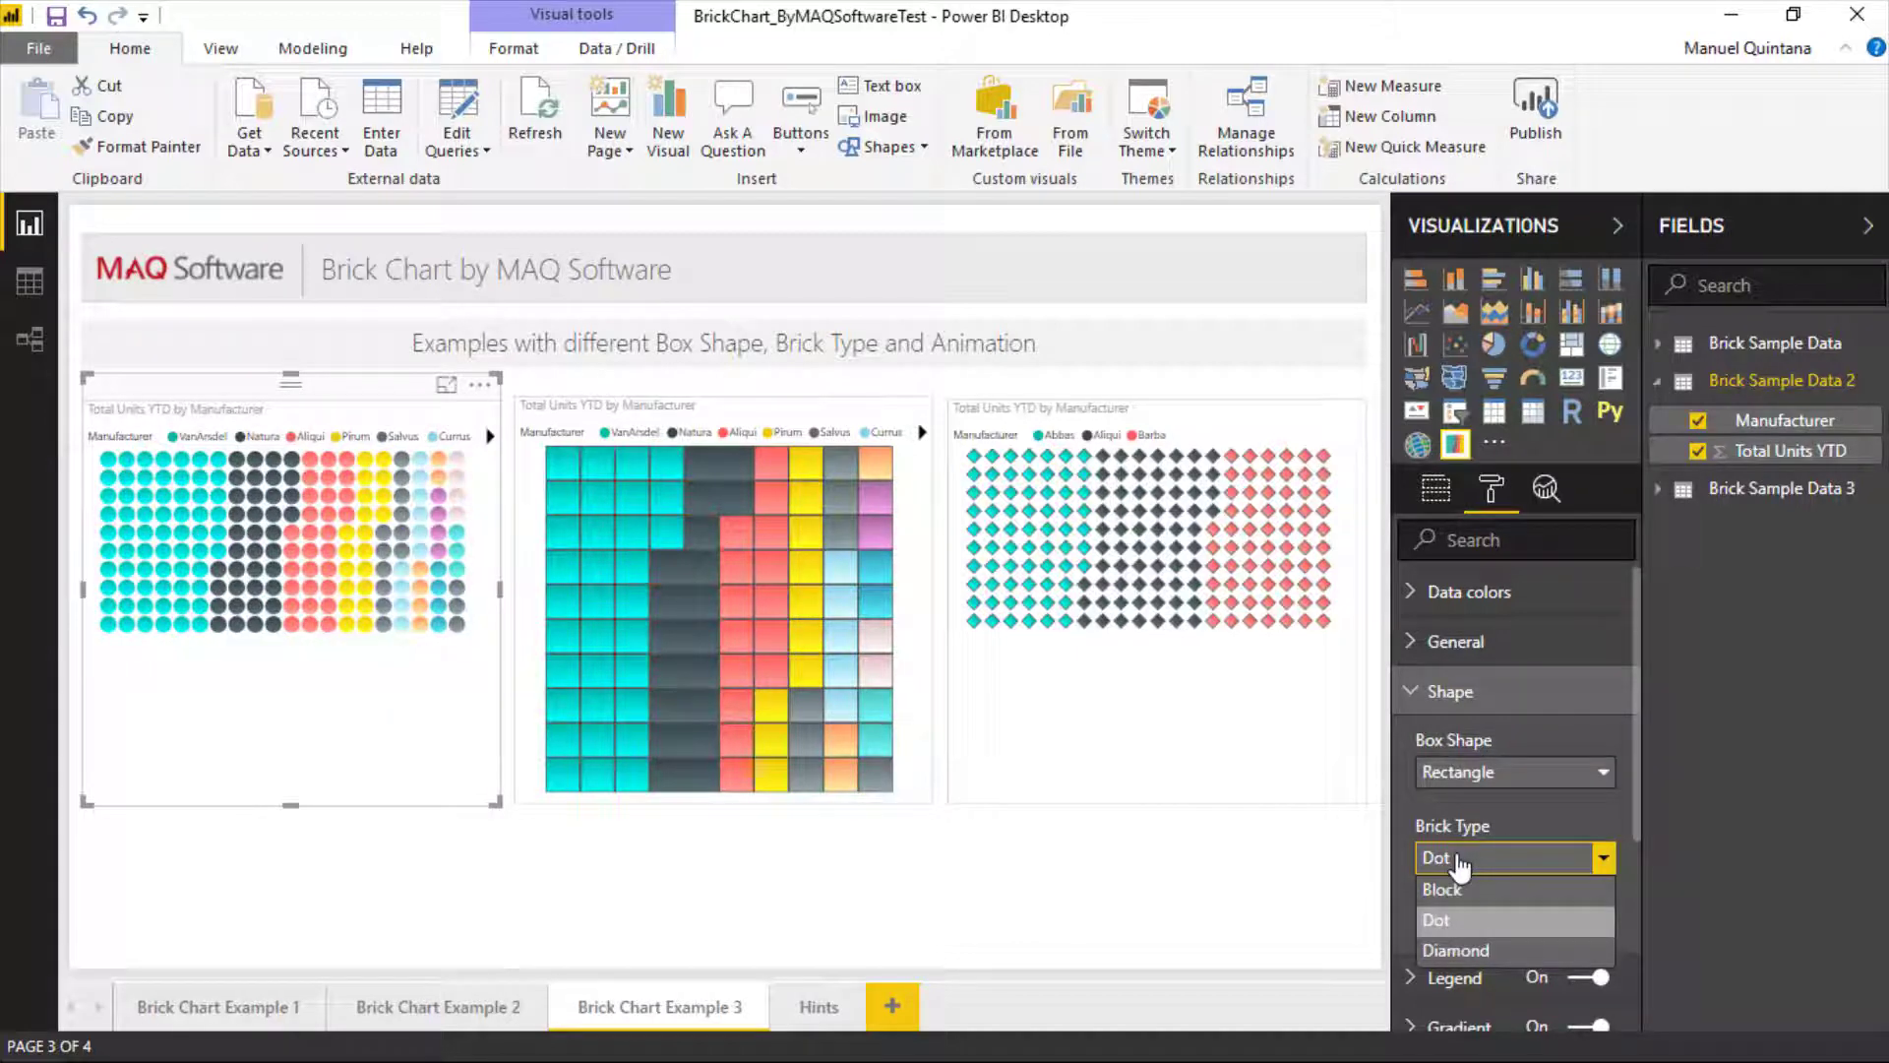
pyautogui.click(1459, 862)
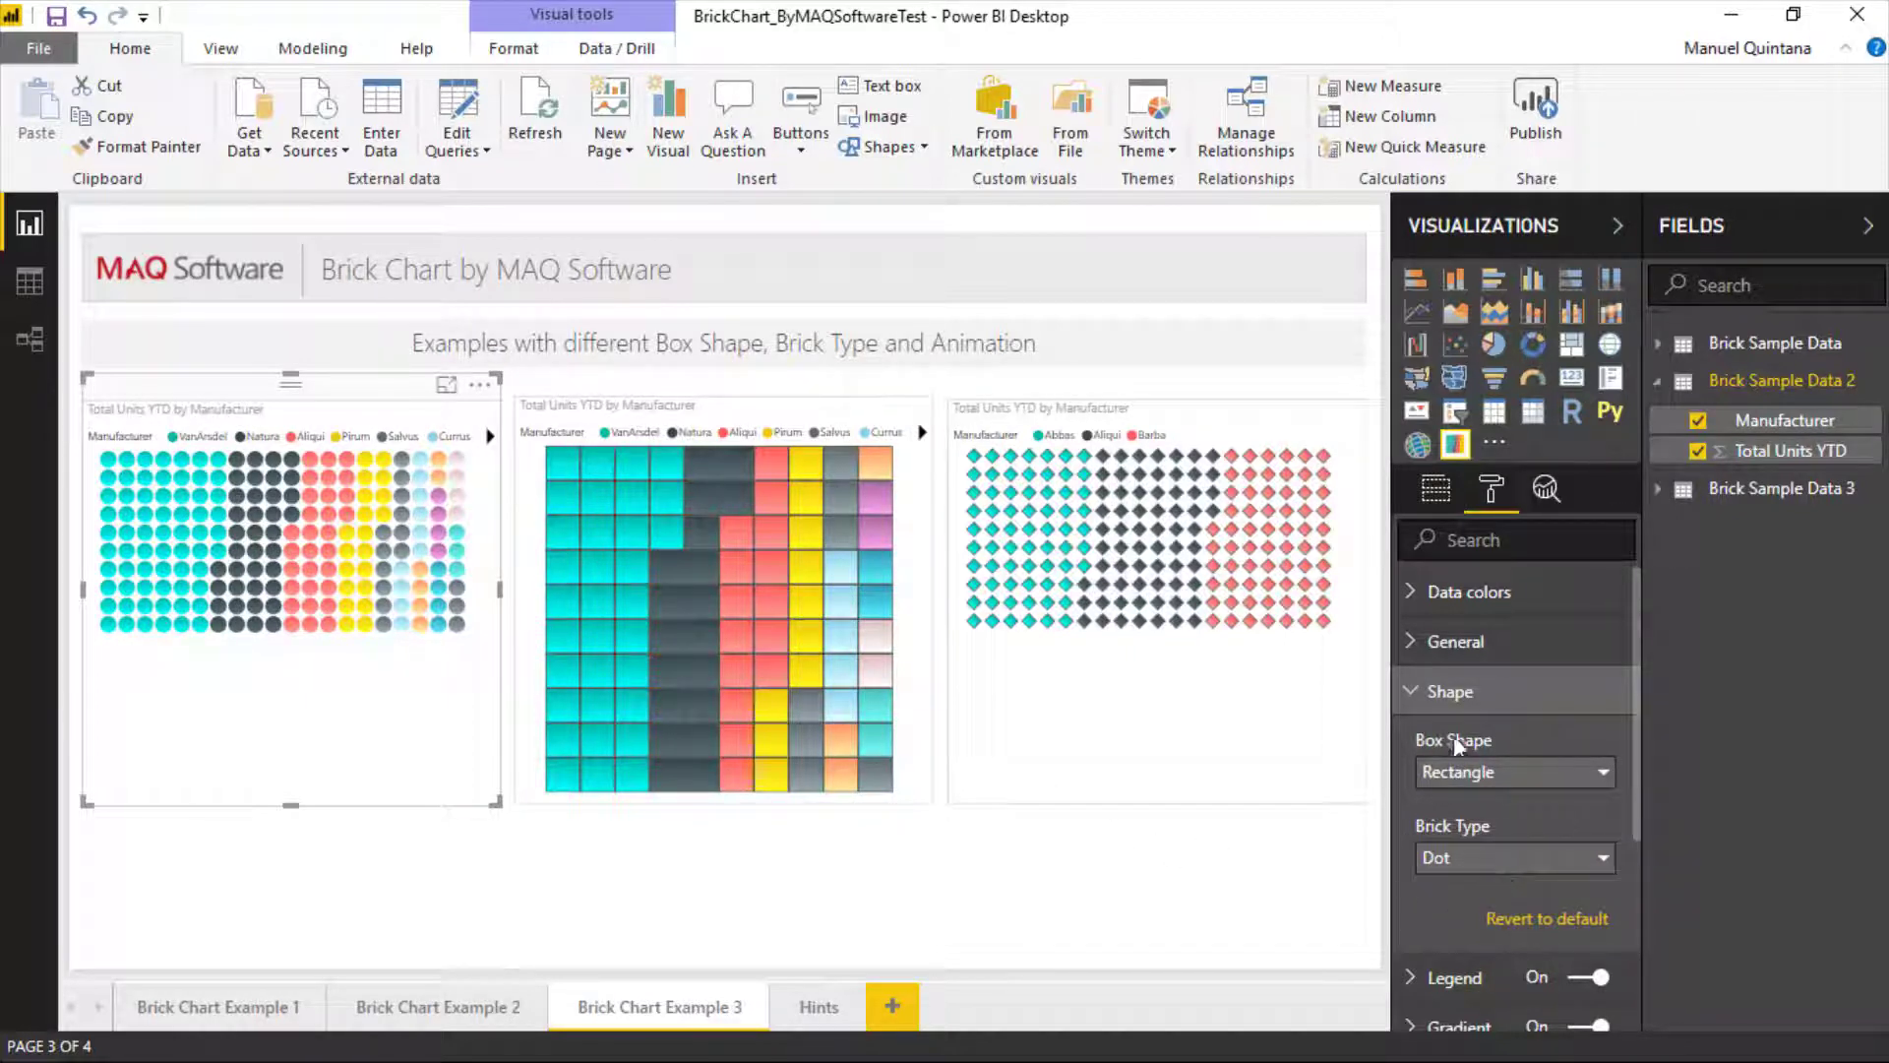
# Step: Toggle the dot chart's gradient off and back on, and set its animation to Corner Stretch
pyautogui.click(1424, 691)
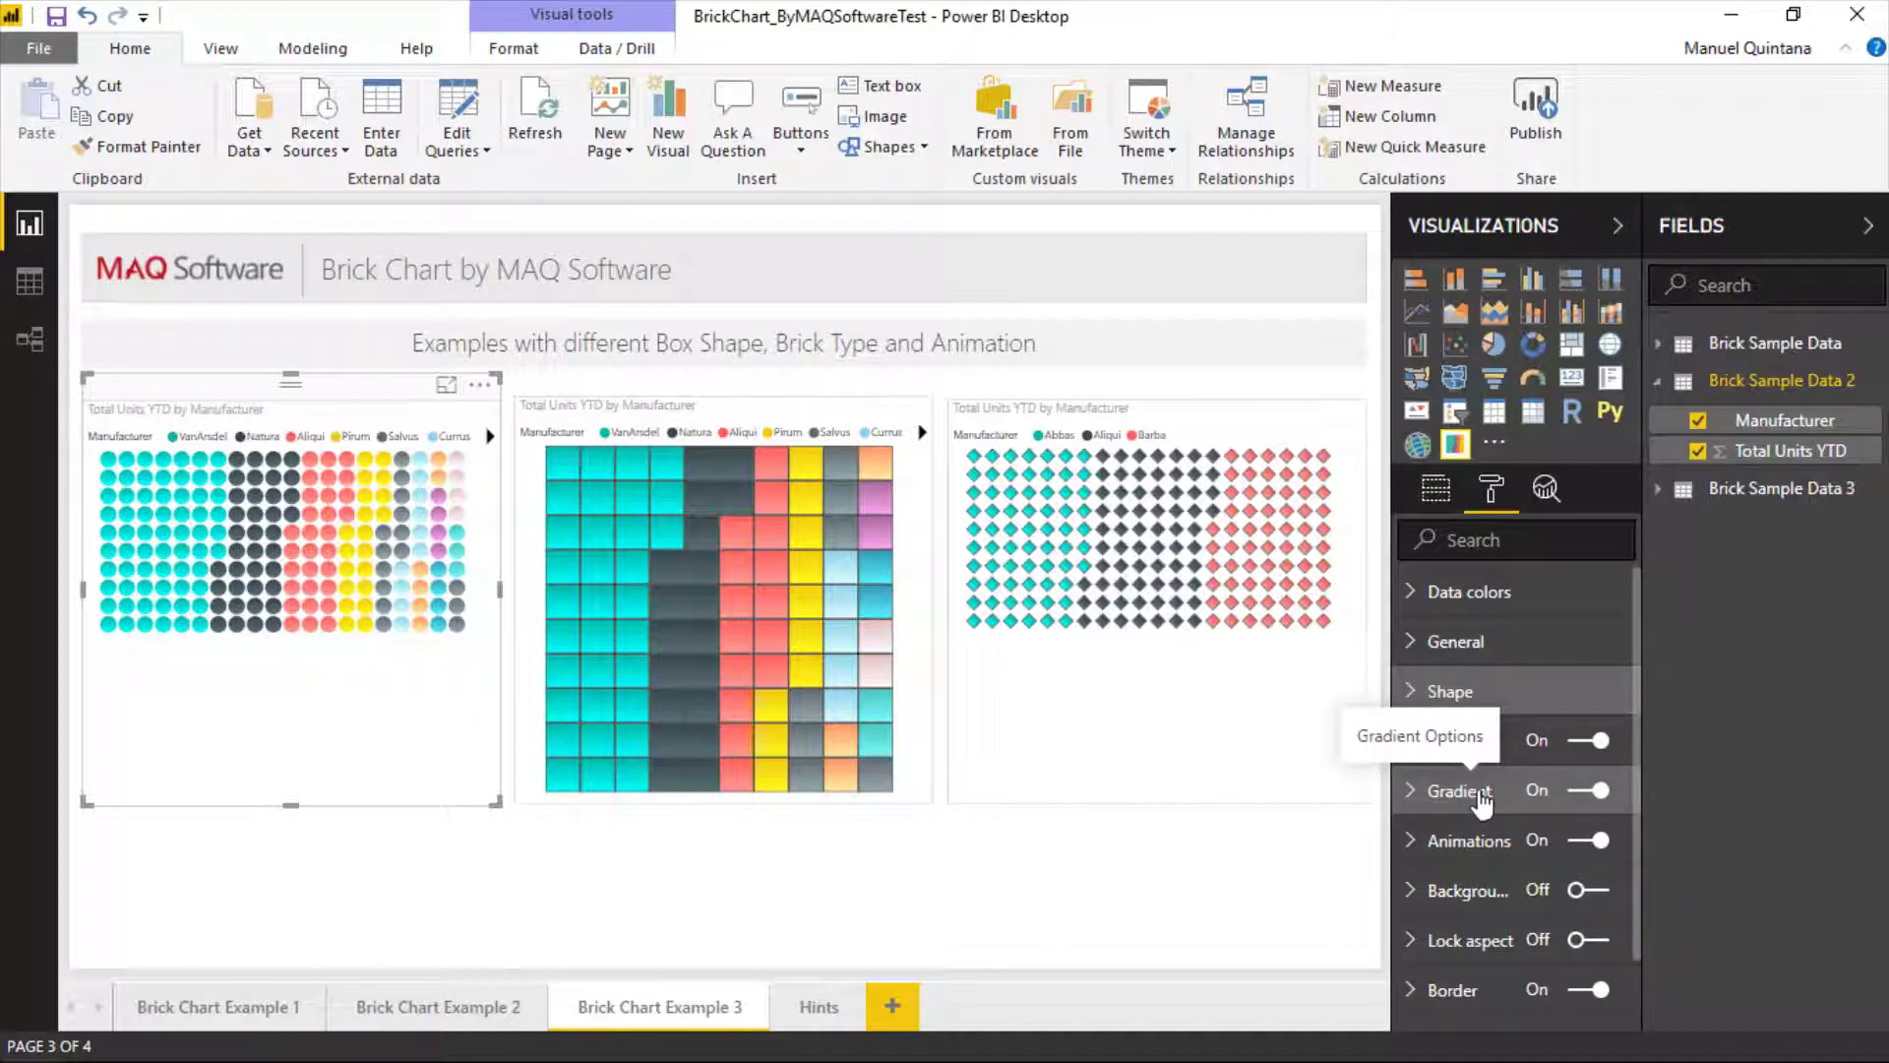
pyautogui.moveTo(720, 598)
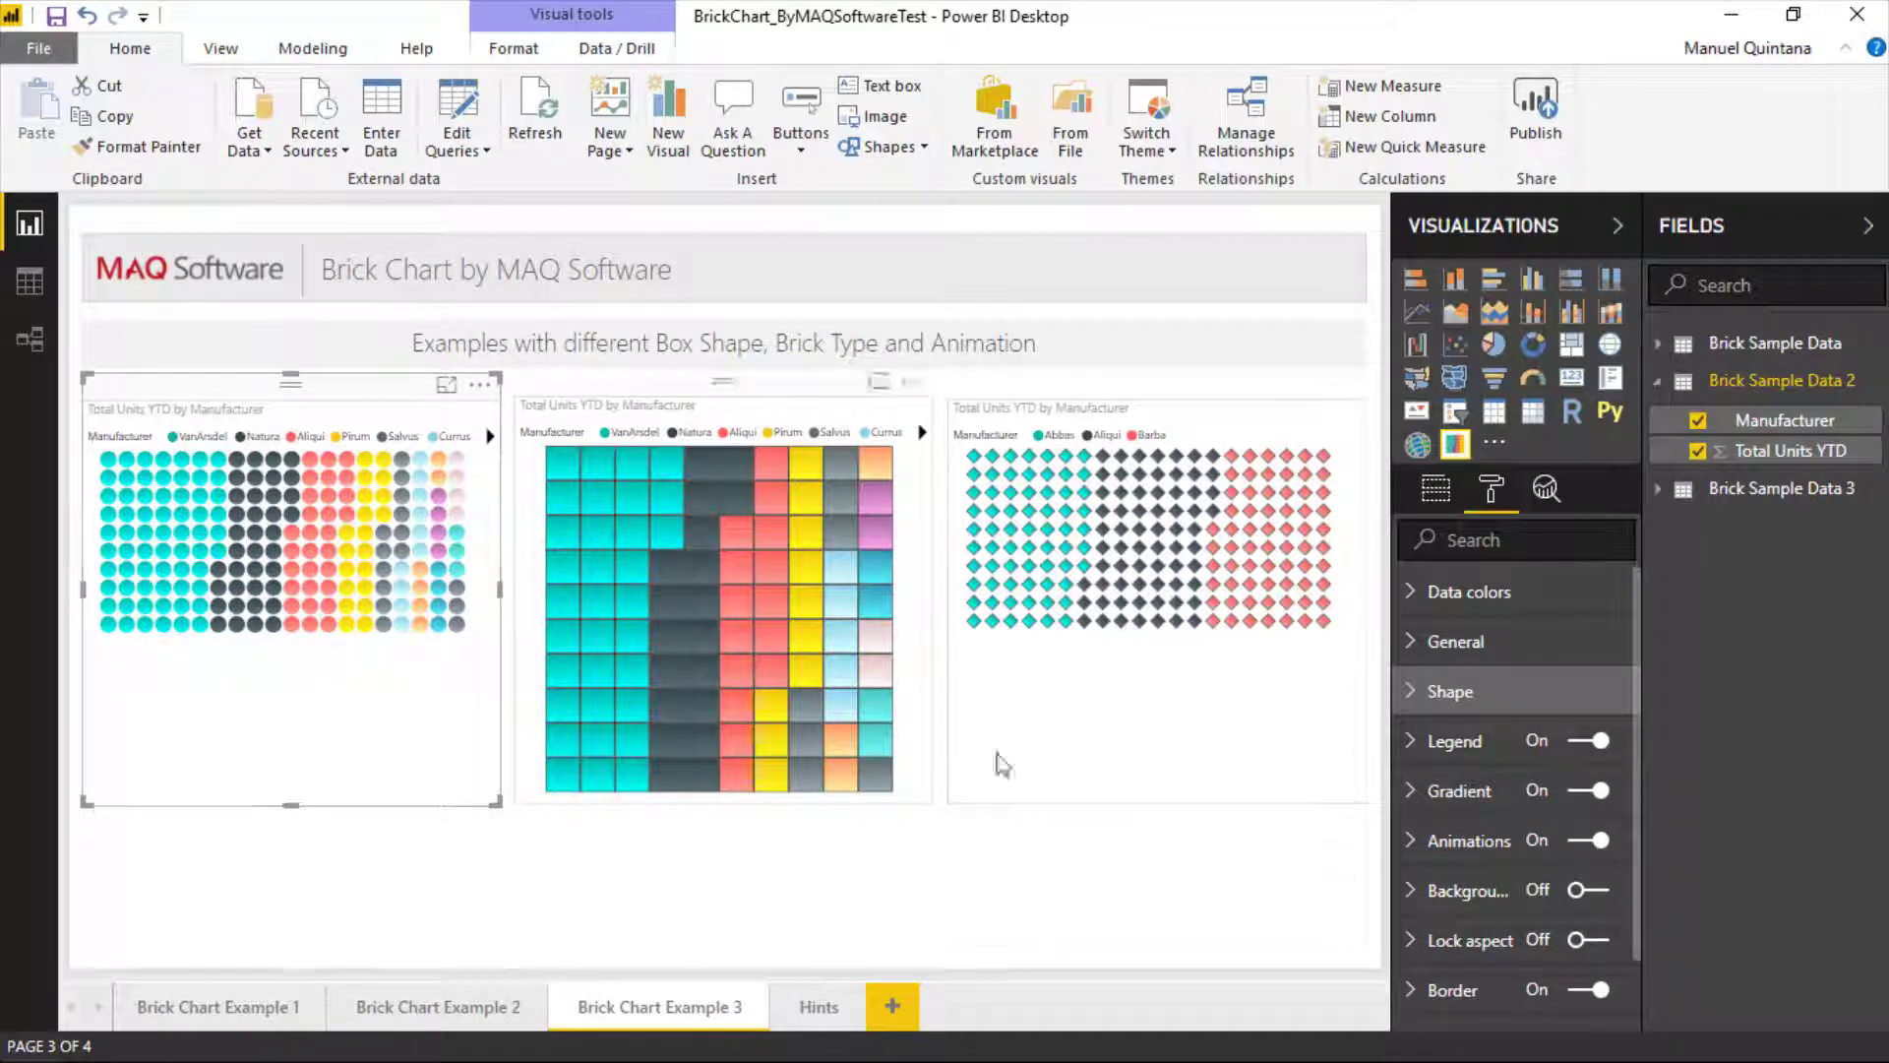
pyautogui.click(1591, 790)
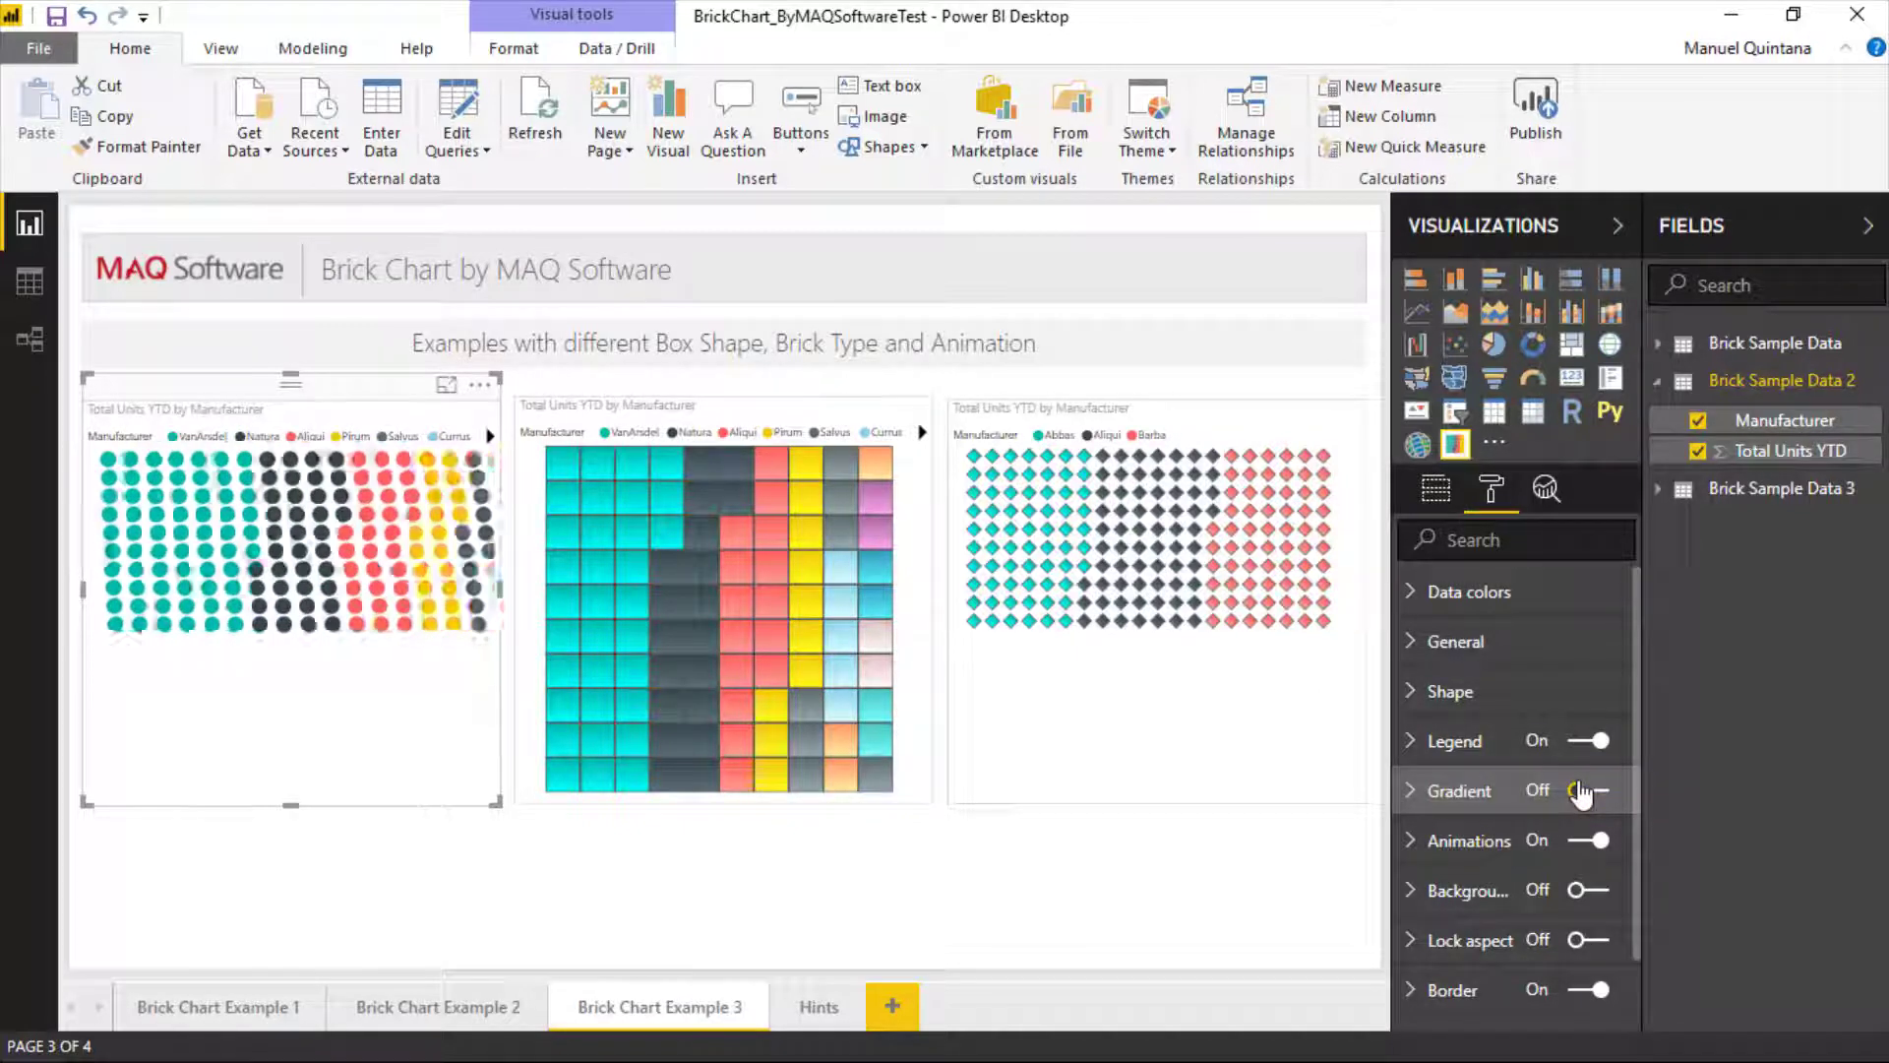
pyautogui.click(1582, 791)
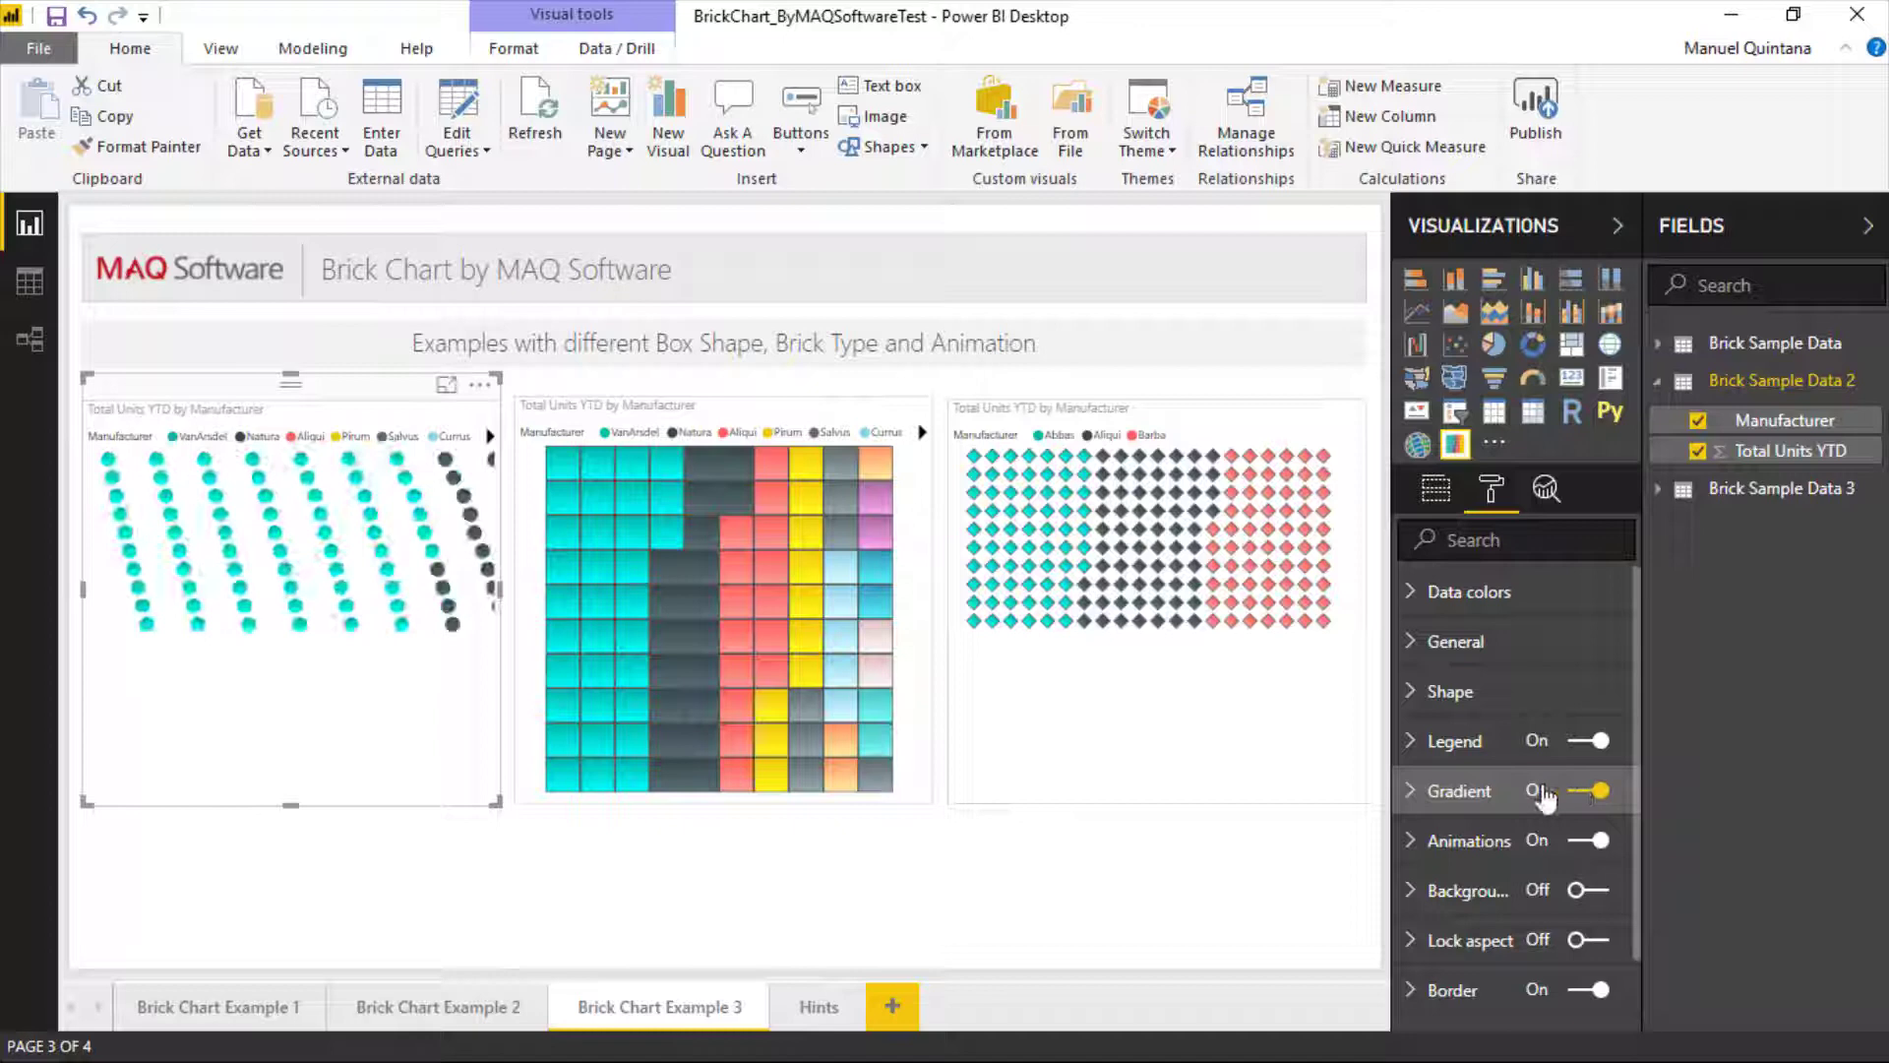
pyautogui.click(1469, 840)
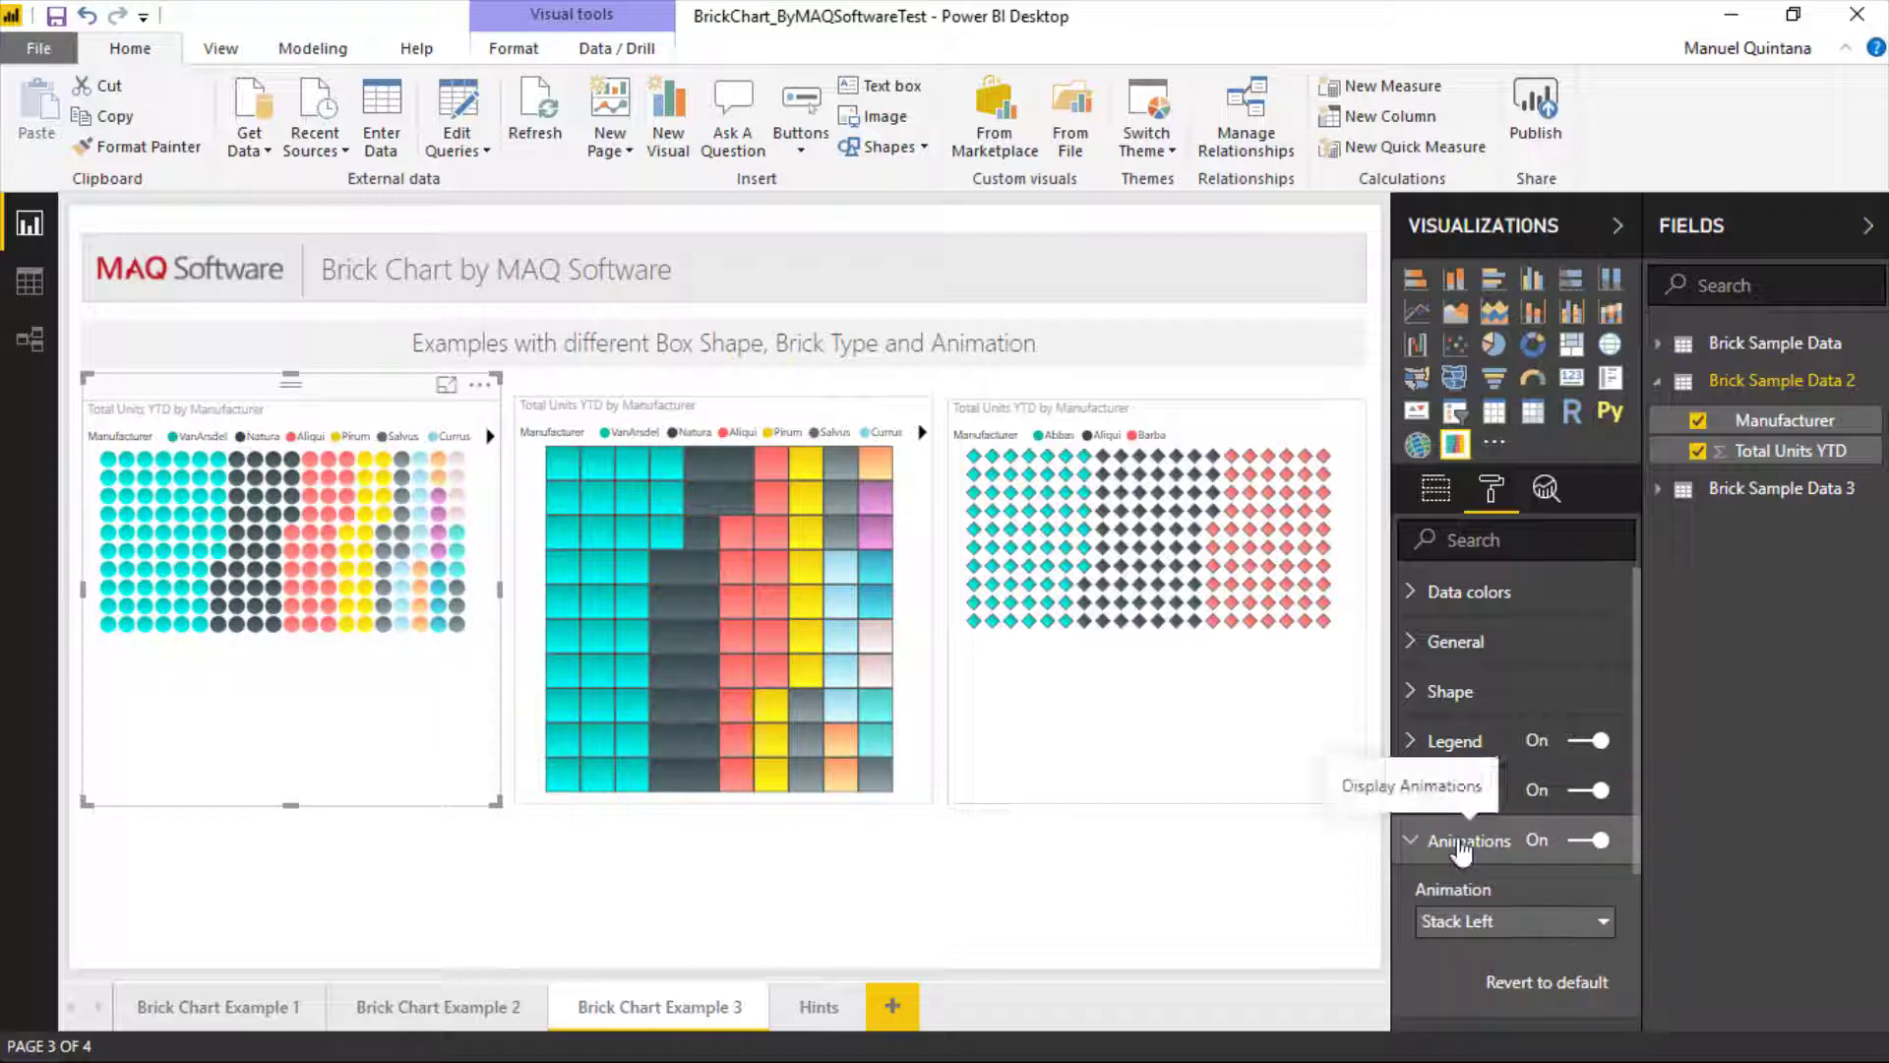
pyautogui.scroll(-3, 1468, 849)
pyautogui.click(1487, 784)
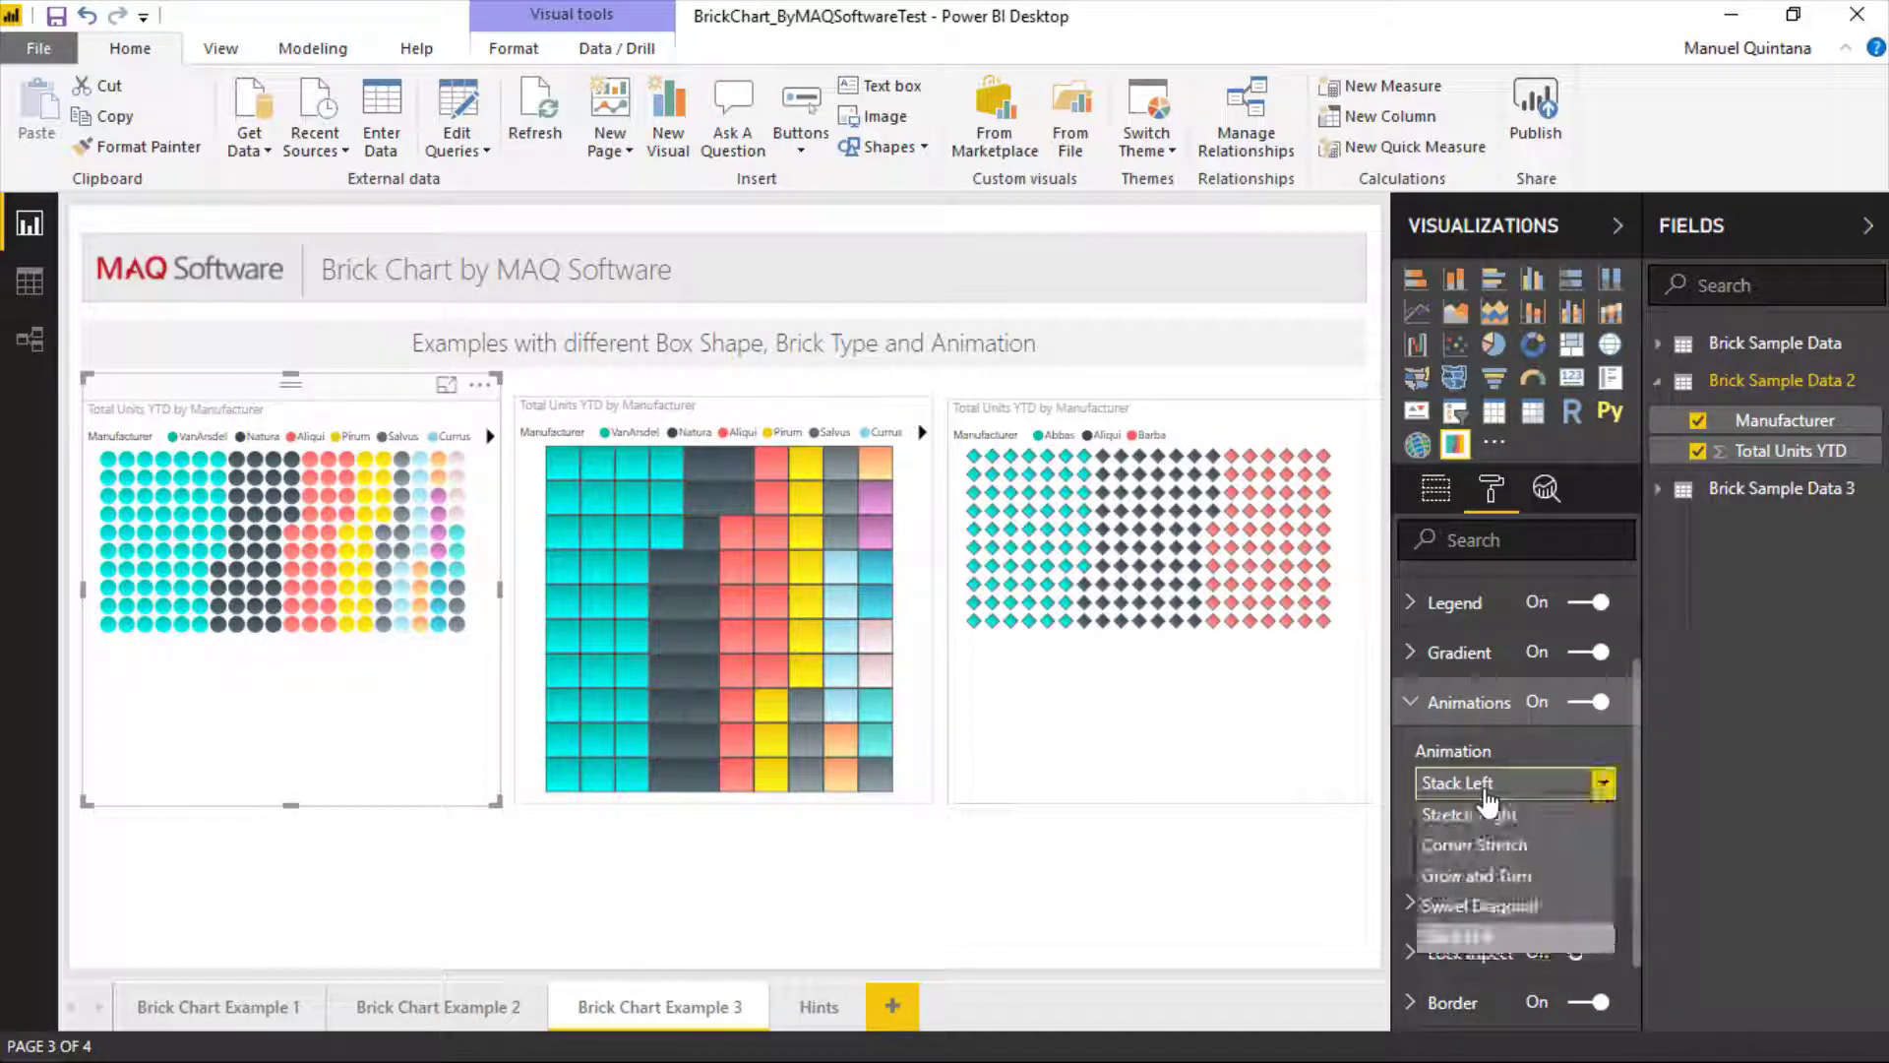
pyautogui.click(1476, 861)
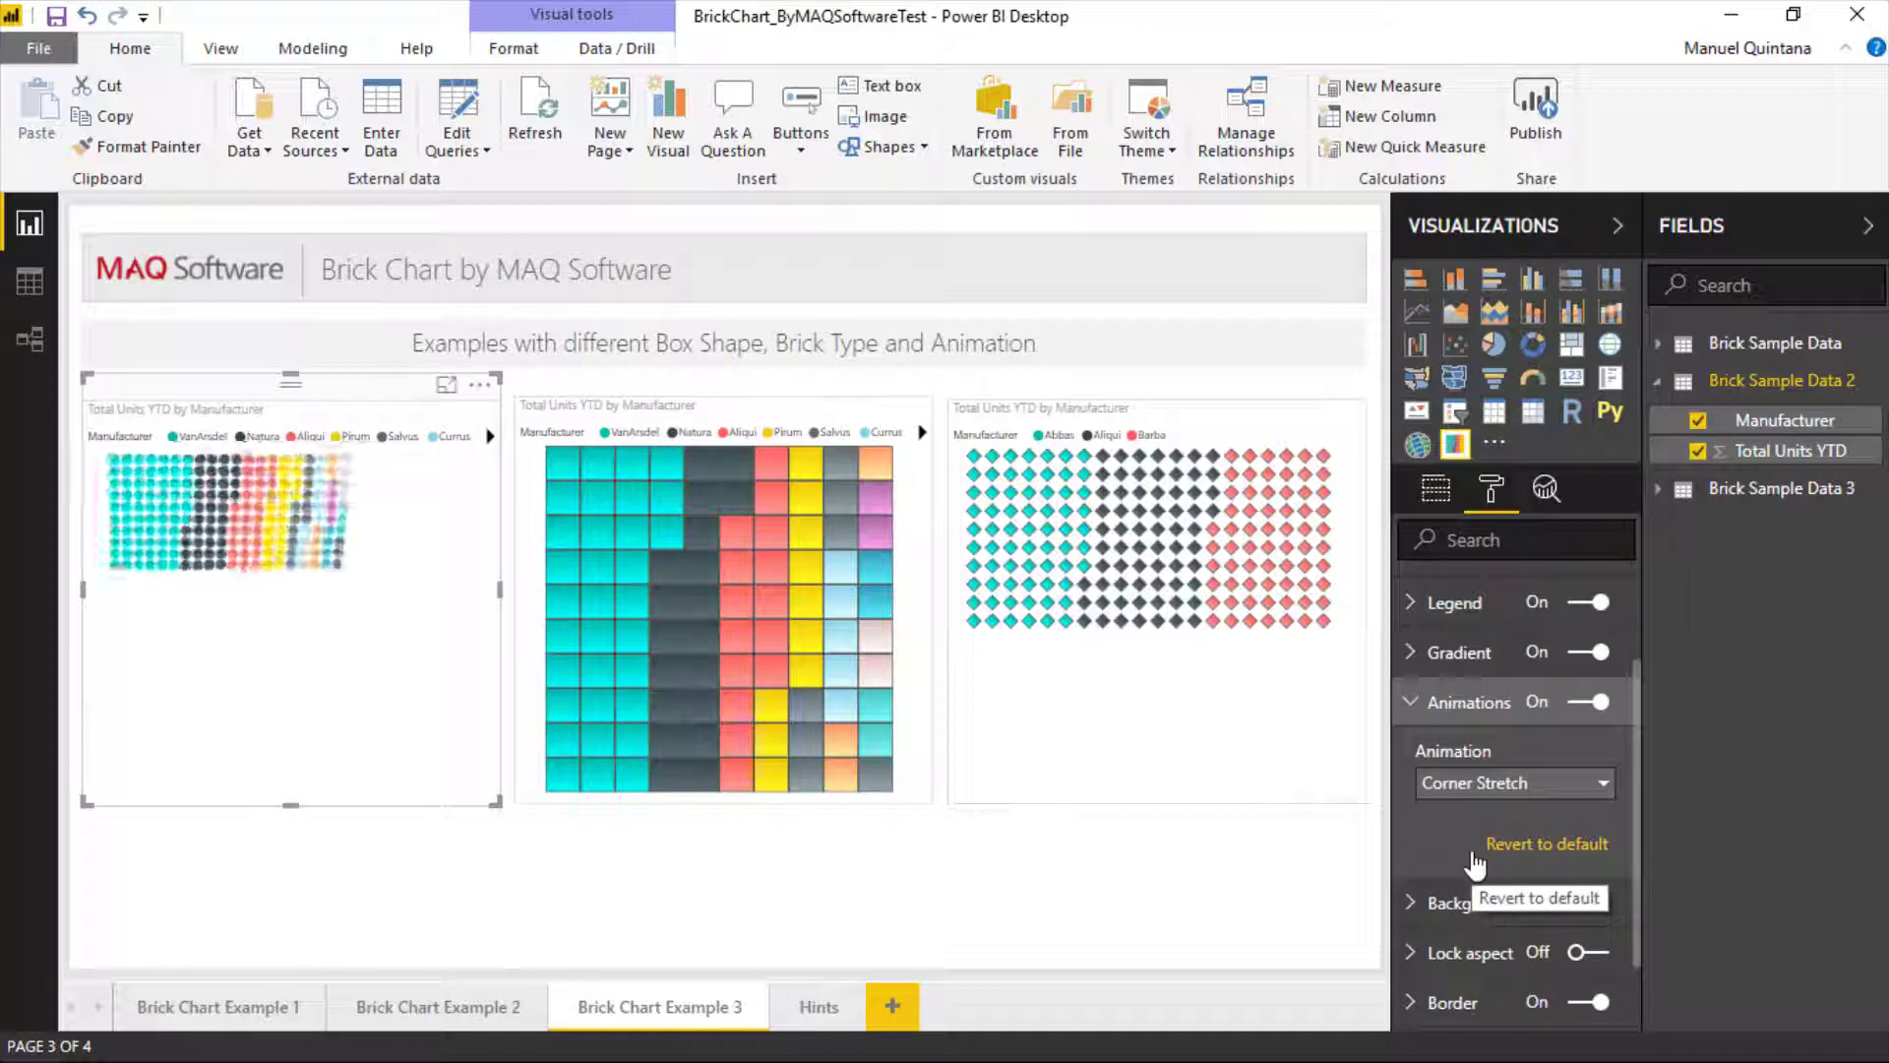